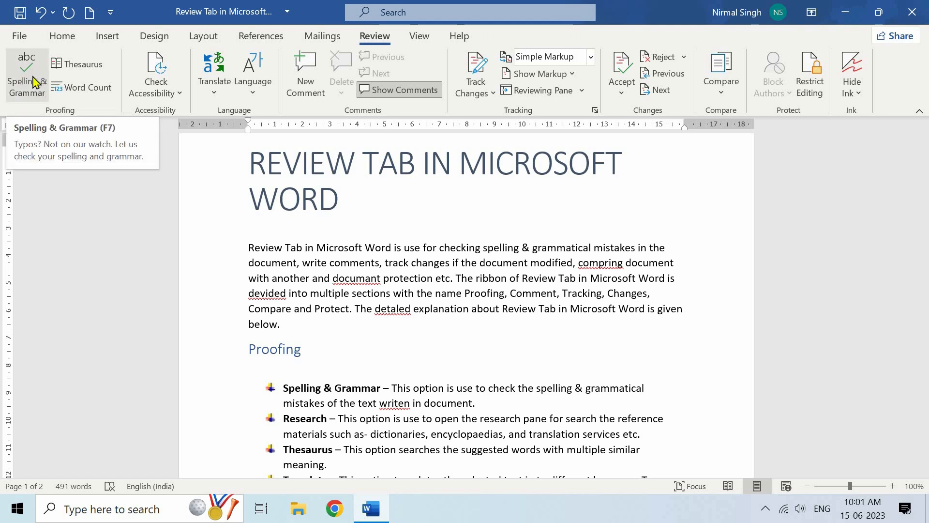
Step: Run the spelling and grammar check, correcting the flagged words to detailed, written, comparing, document and divided
click(28, 86)
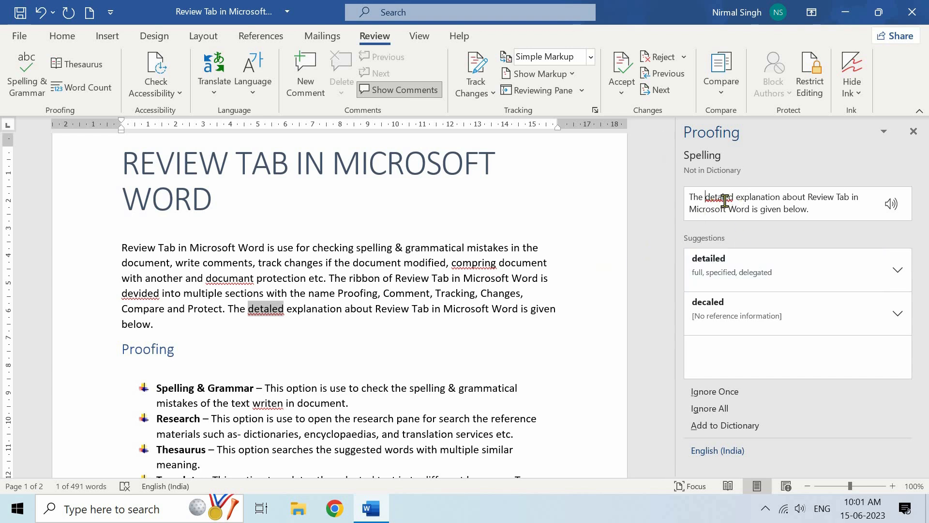
click(734, 269)
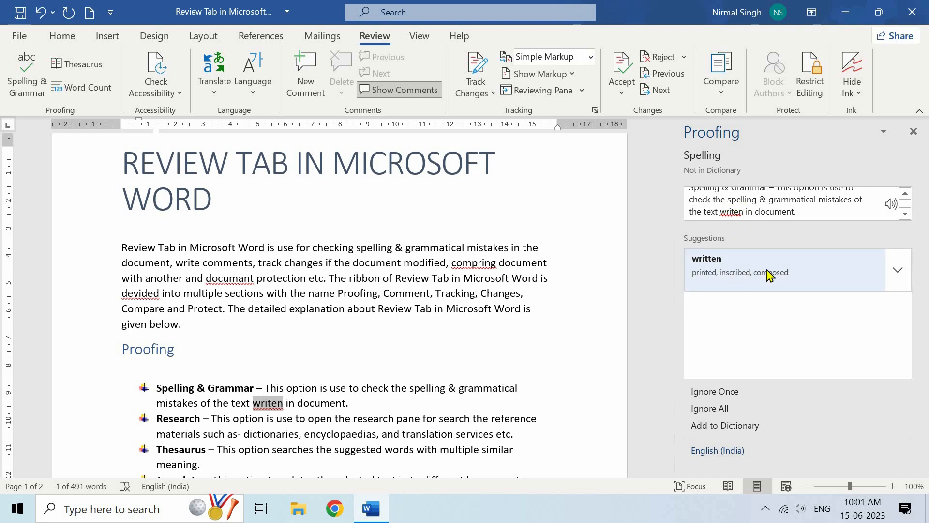
click(743, 274)
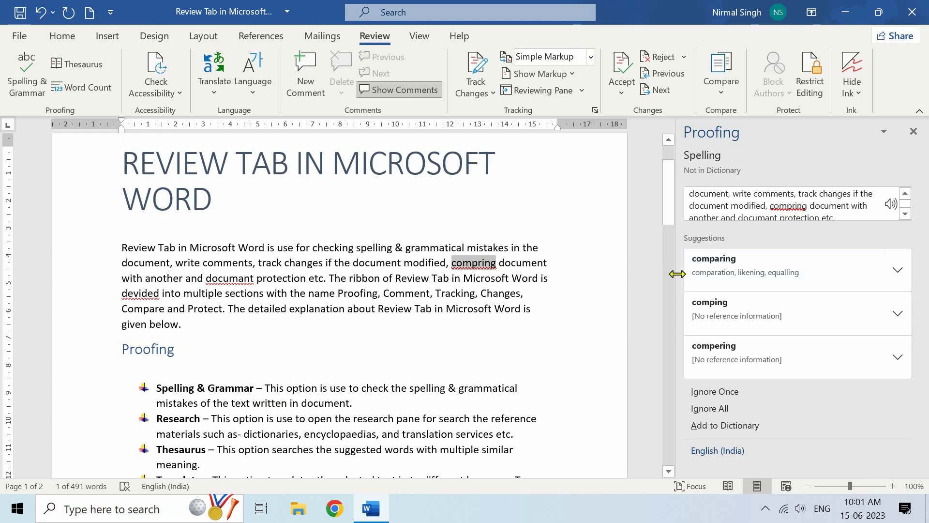
click(726, 271)
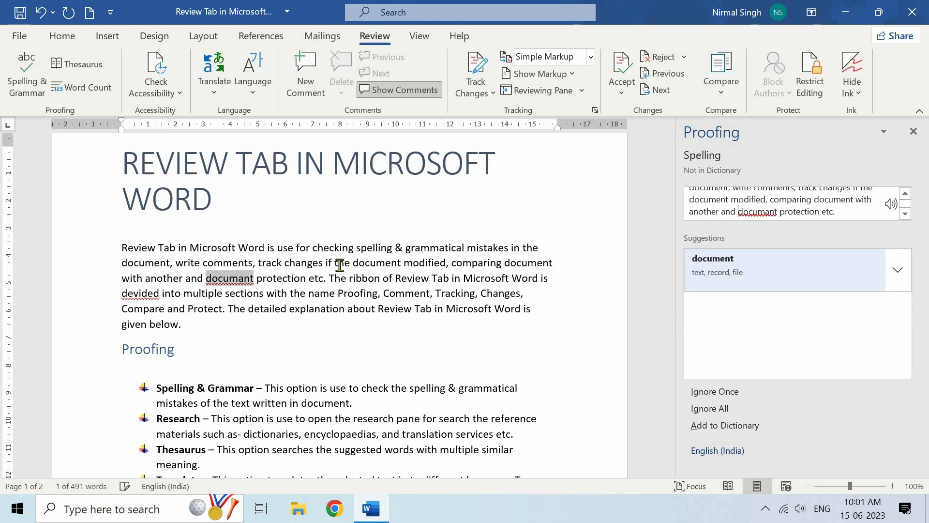
click(734, 279)
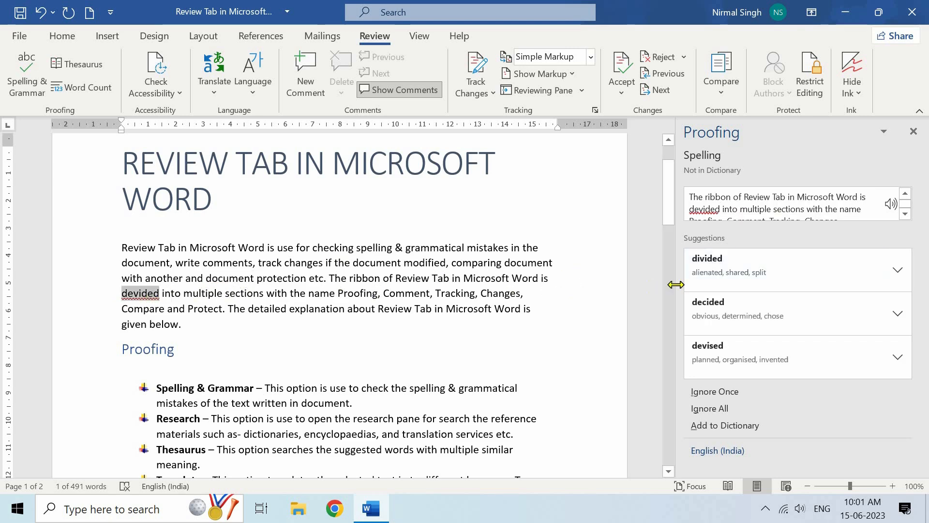
click(719, 279)
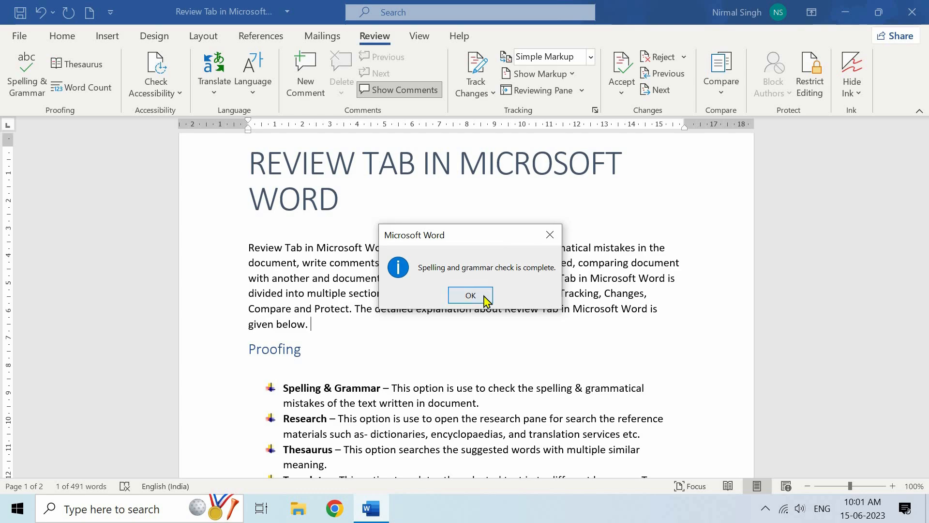
click(468, 296)
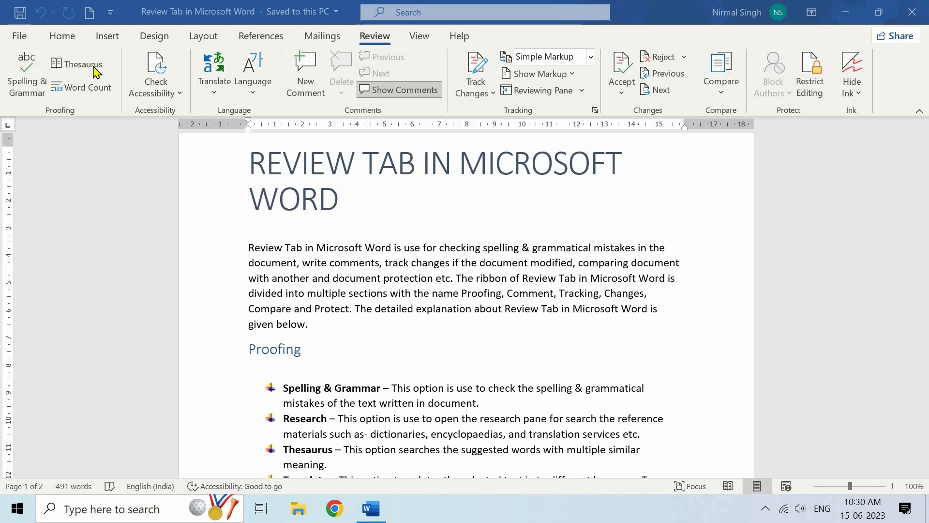
Step: Look up synonyms for the word "mistakes" in the first paragraph with the Thesaurus, and close it without replacing the word
click(318, 327)
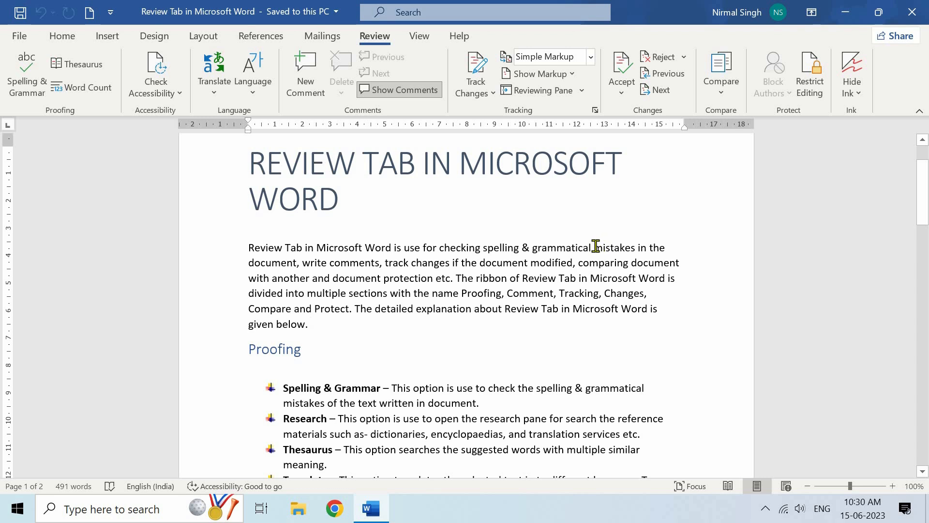
double_click(634, 246)
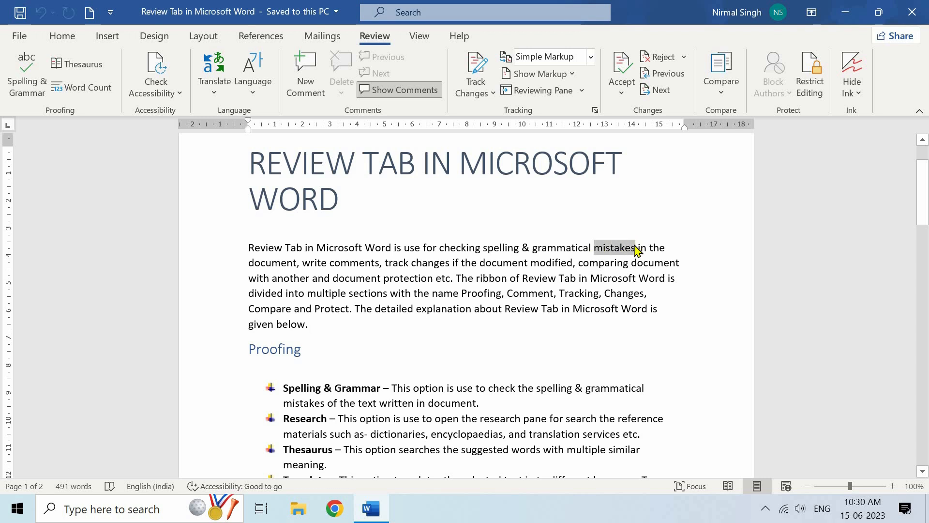
click(87, 70)
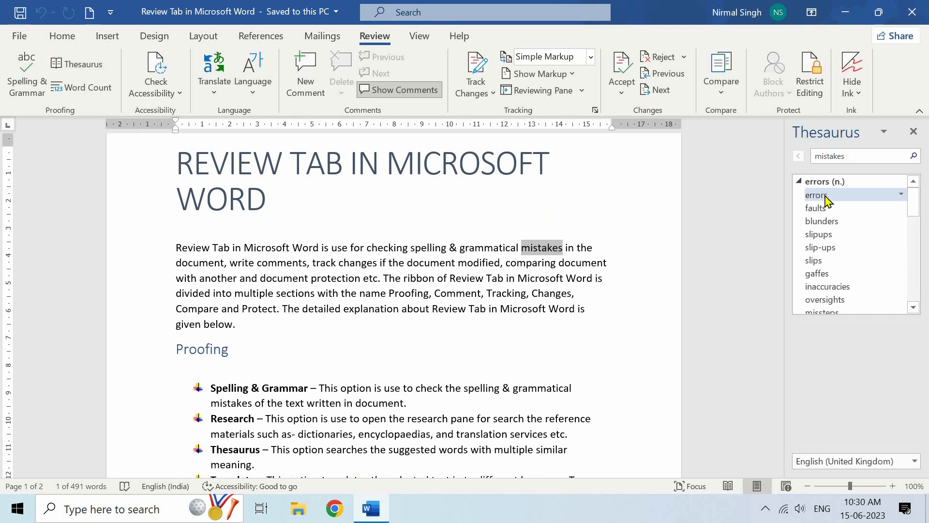
scroll(842, 273, down, 1)
scroll(842, 275, down, 2)
scroll(847, 203, up, 3)
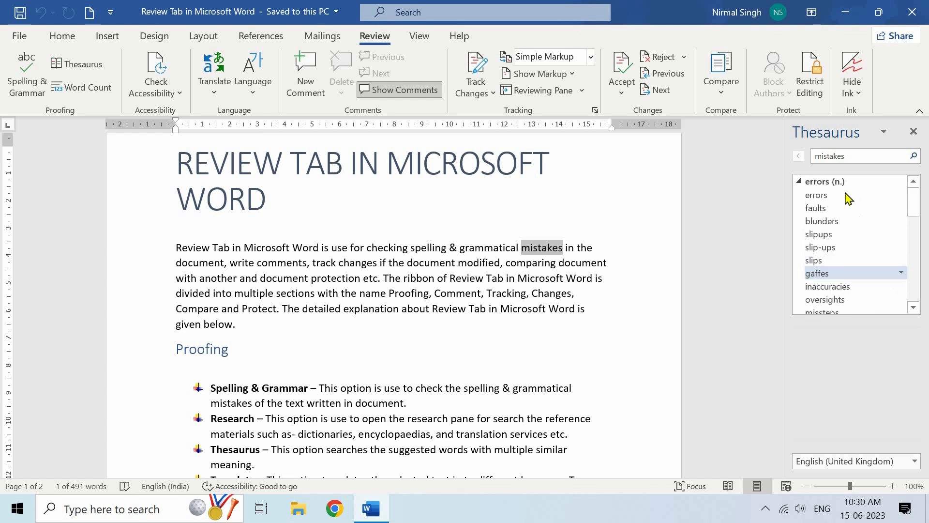
click(914, 132)
click(577, 277)
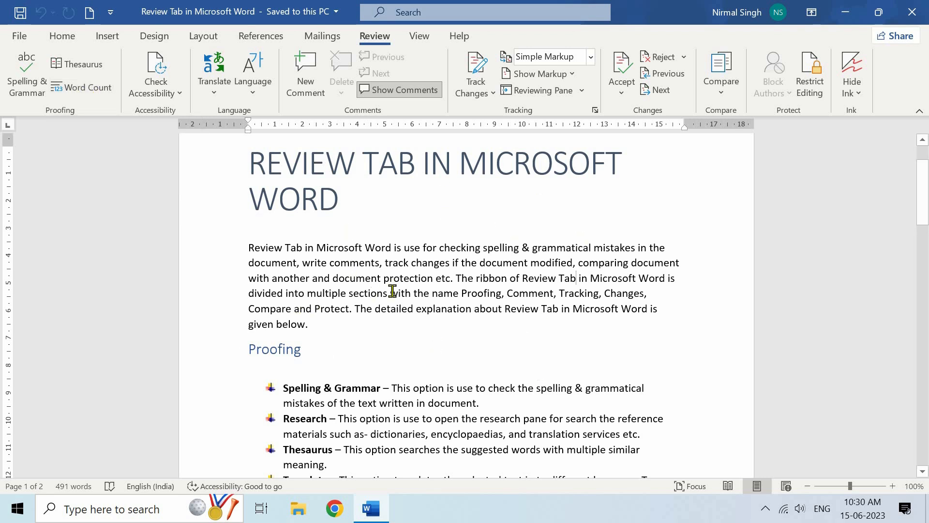
Step: Review the document's word count statistics and inspect the document for accessibility issues
click(80, 88)
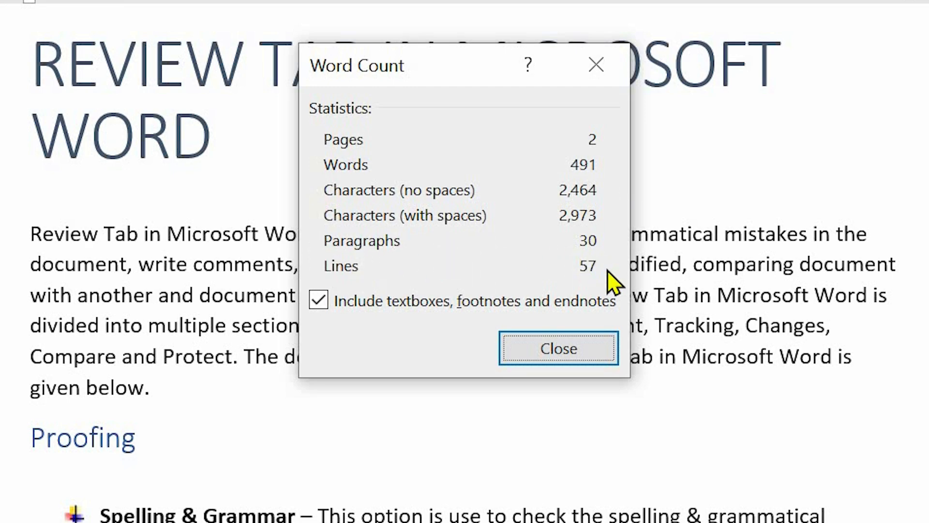
click(551, 347)
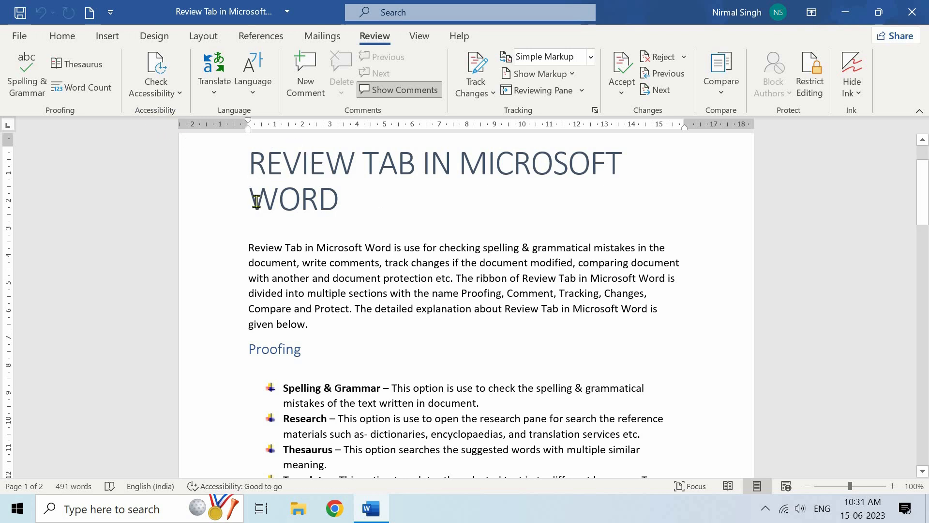
click(155, 72)
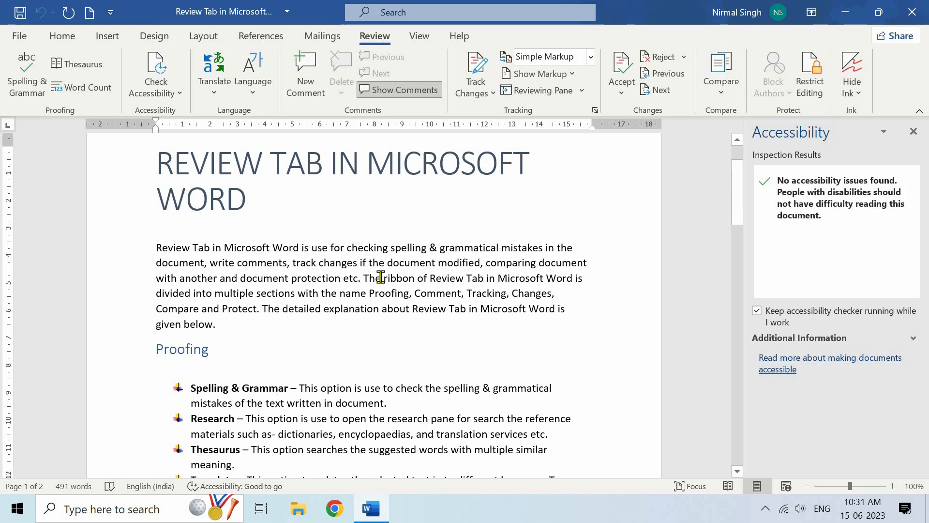
click(913, 131)
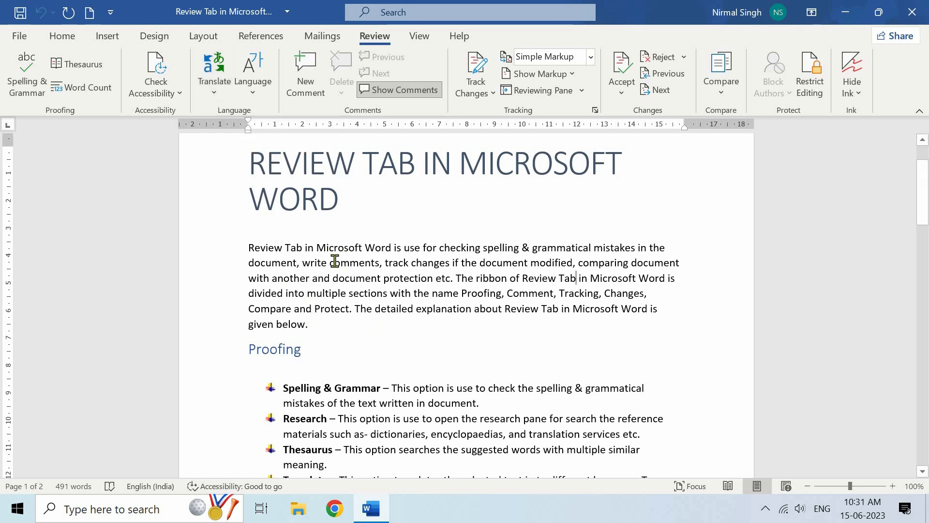
Step: Translate the introductory paragraph under the title into Hindi and insert the translation in place of the original text
drag(311, 324, 253, 250)
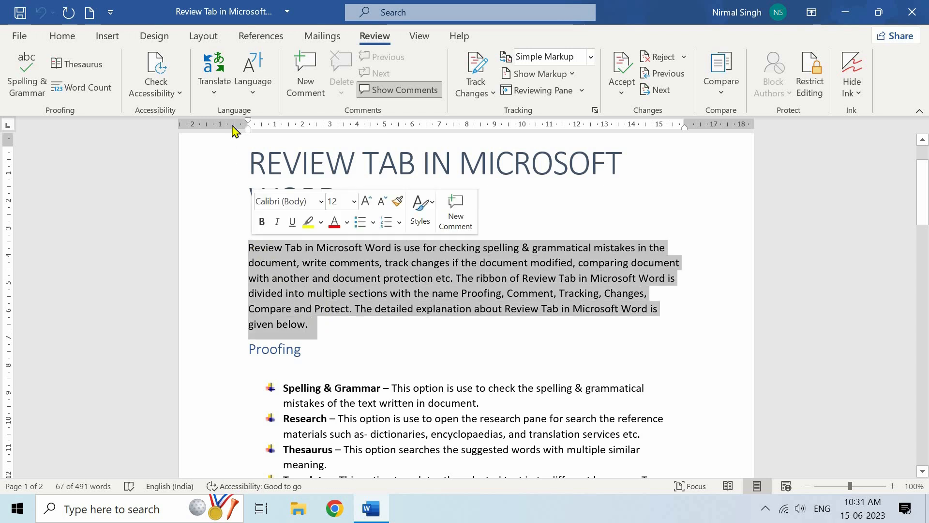
click(216, 80)
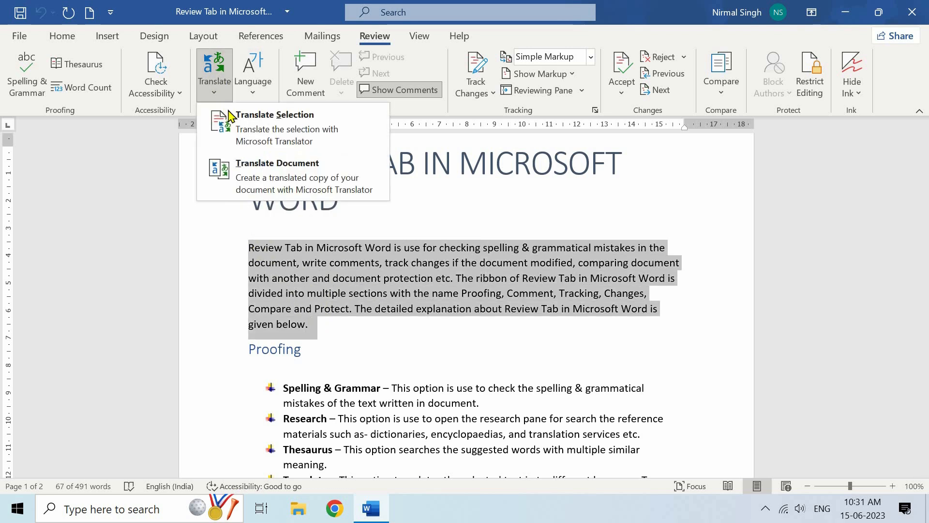
click(284, 127)
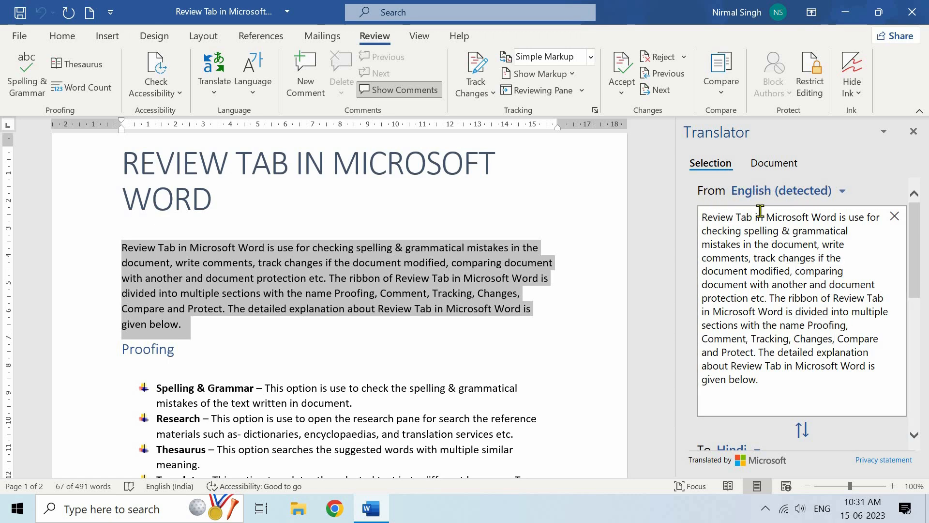
scroll(747, 260, down, 6)
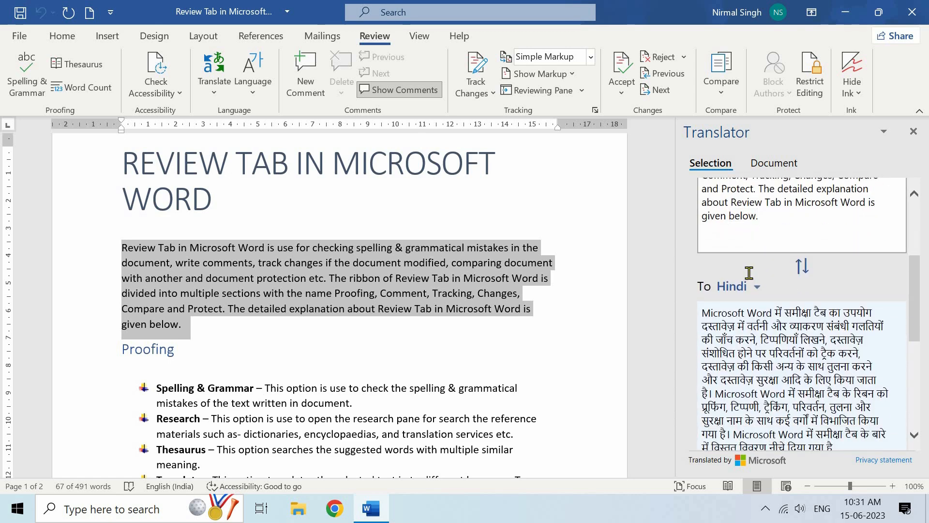
scroll(727, 220, down, 3)
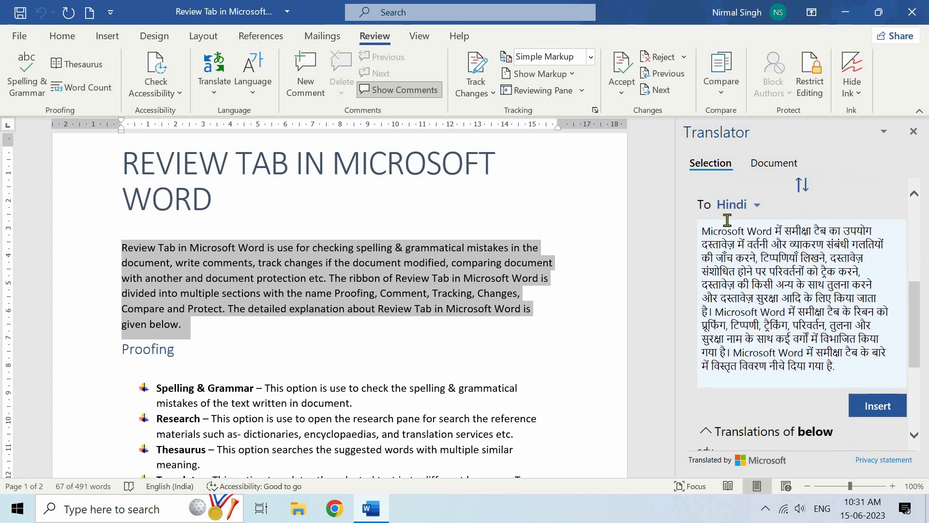
click(756, 205)
scroll(774, 302, down, 2)
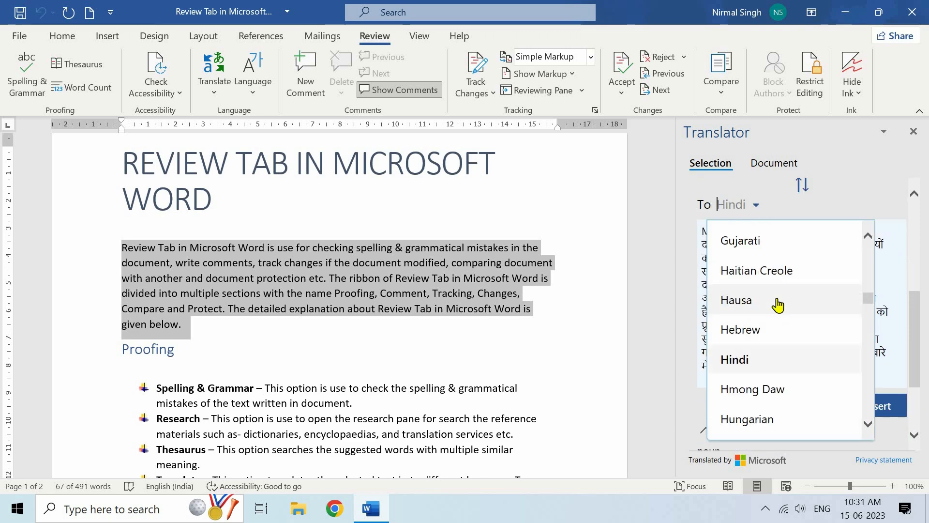
scroll(777, 305, down, 4)
scroll(778, 305, up, 2)
scroll(778, 305, up, 1)
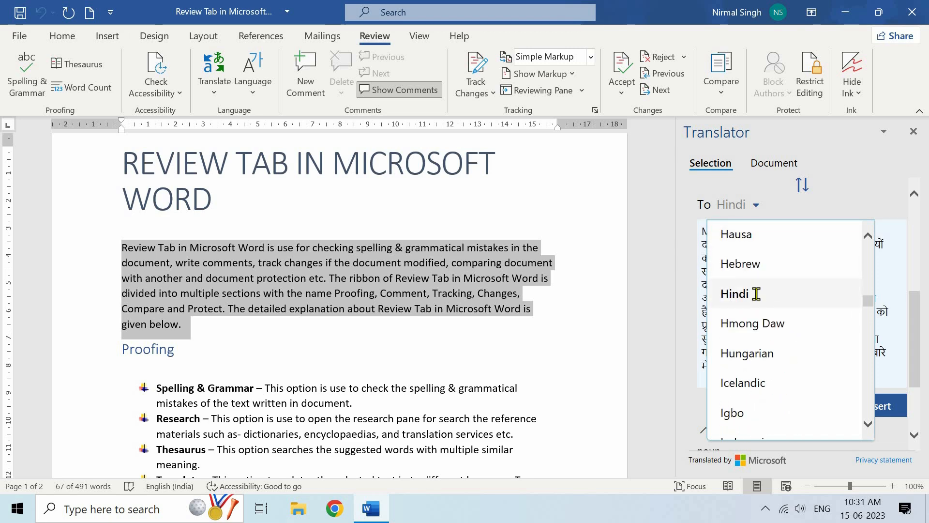
click(757, 296)
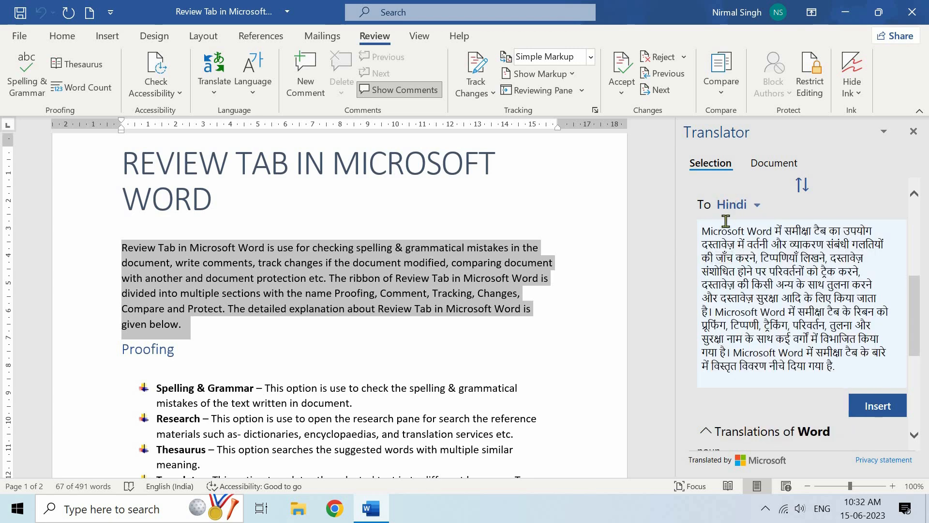
click(878, 412)
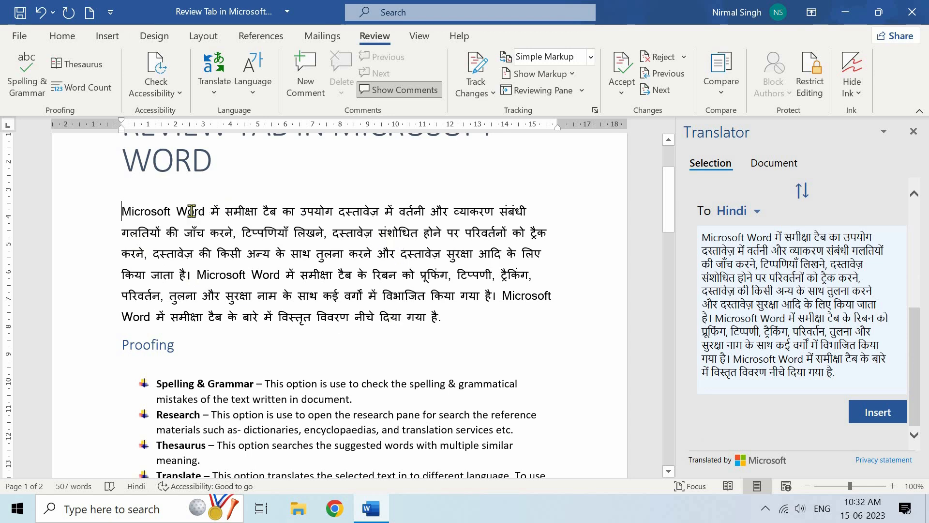
Step: Create a translated copy of the whole document in Hindi with source language auto-detection, and maximize the copy's window
click(214, 87)
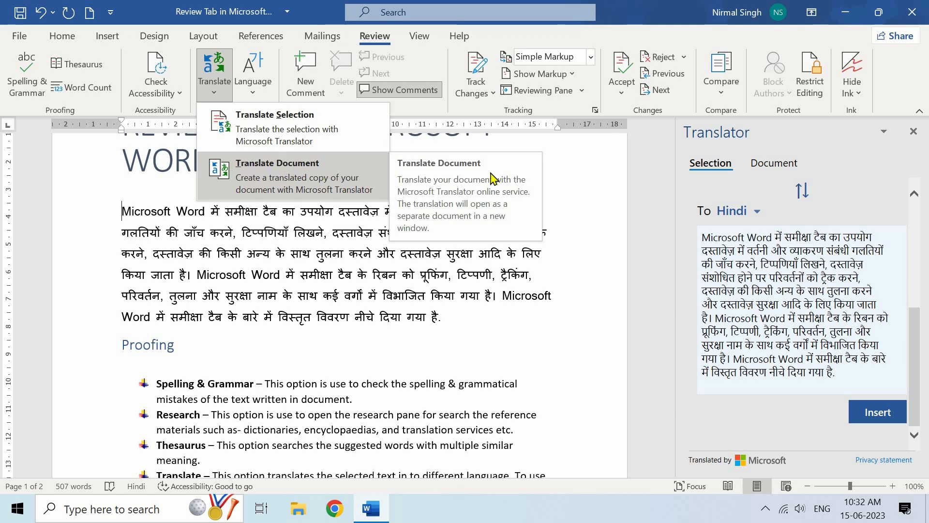
click(756, 170)
click(756, 170)
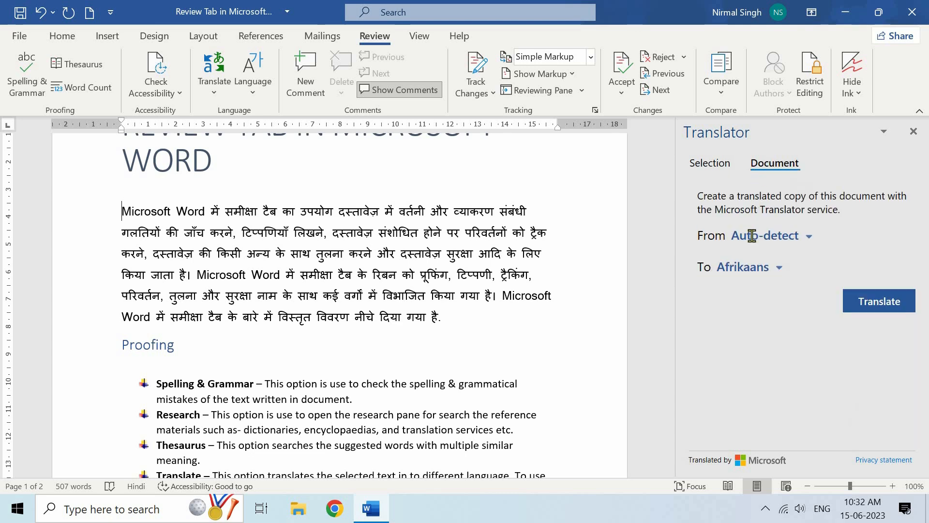
click(751, 270)
scroll(761, 339, down, 7)
scroll(761, 342, down, 5)
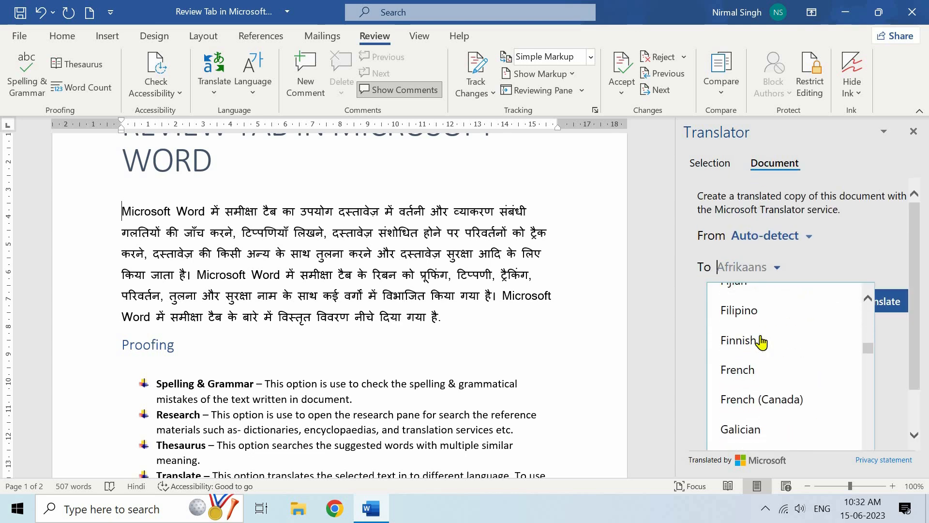
scroll(758, 377, down, 1)
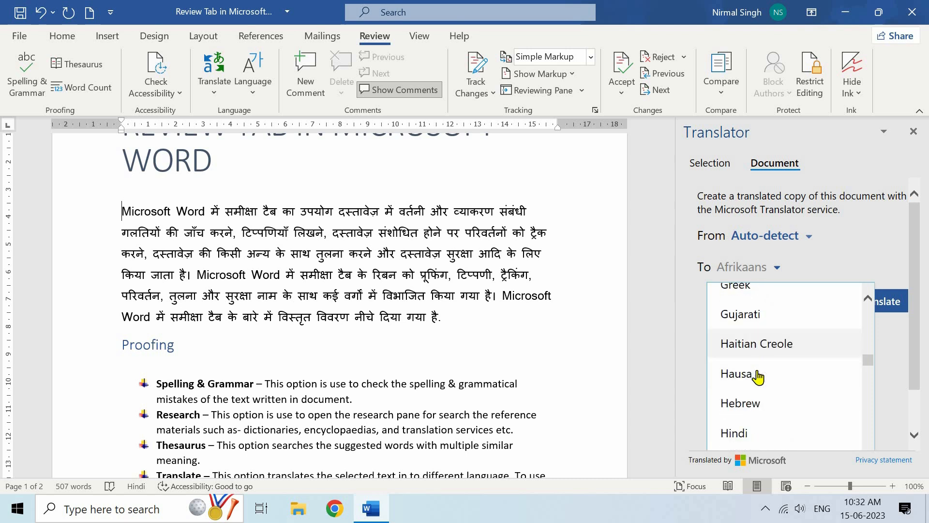
click(738, 434)
click(879, 302)
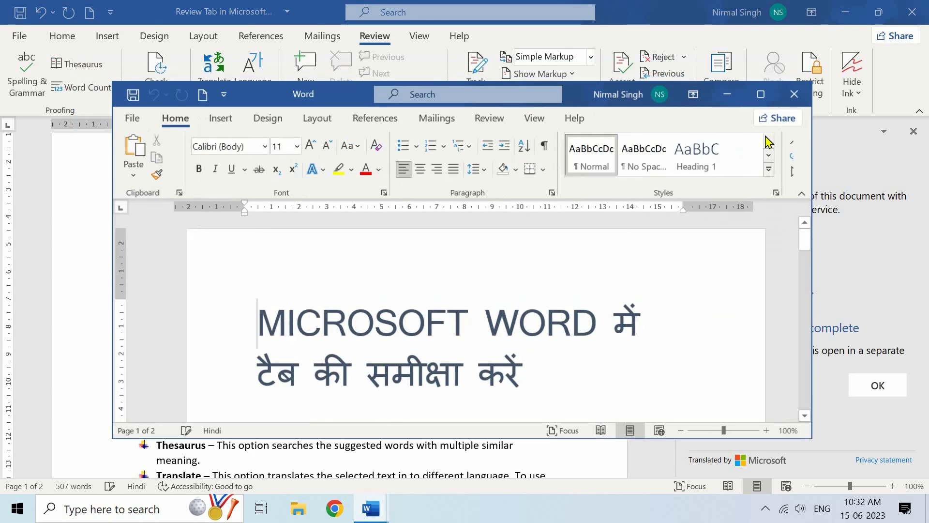
click(758, 103)
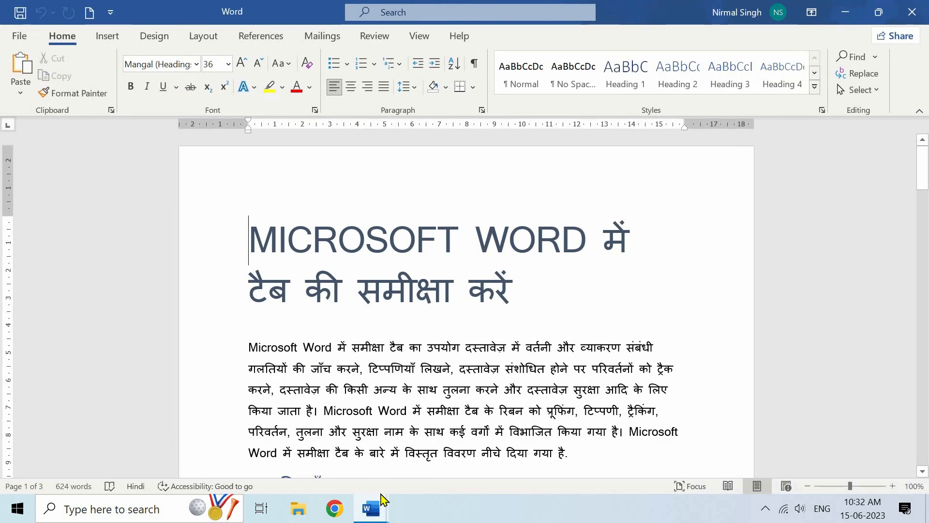
Step: Return to the original Review Tab document and close the Translator
mouse_move(373, 506)
click(317, 435)
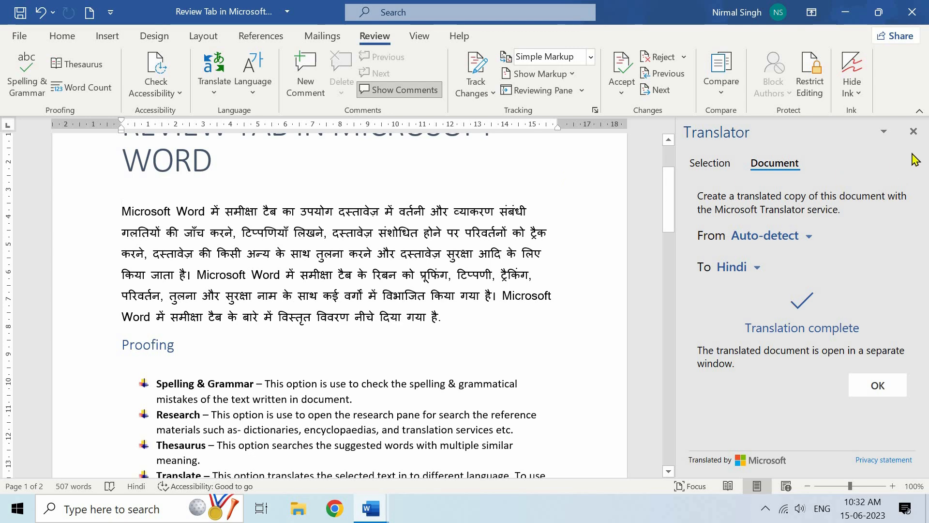
click(913, 131)
Step: Set the proofing language at the start of the Hindi paragraph to English (India), leaving automatic language detection on
click(255, 97)
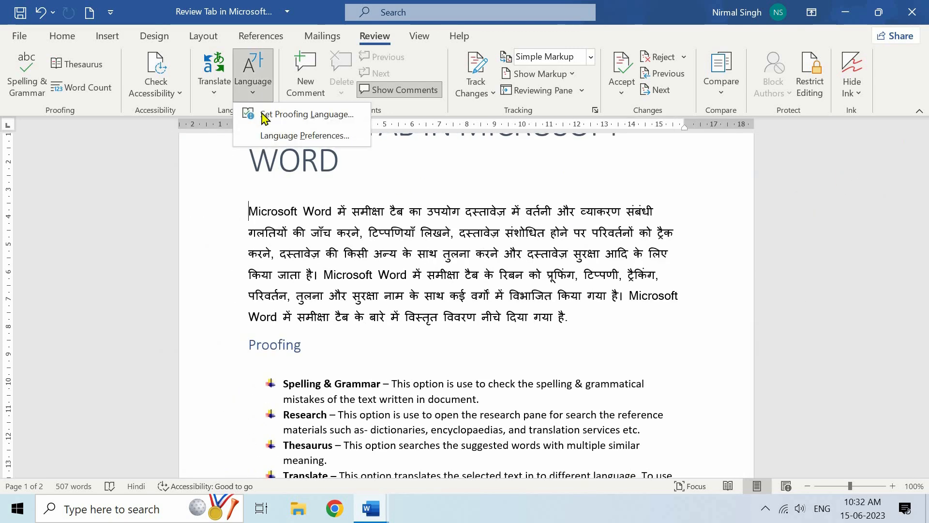
click(266, 116)
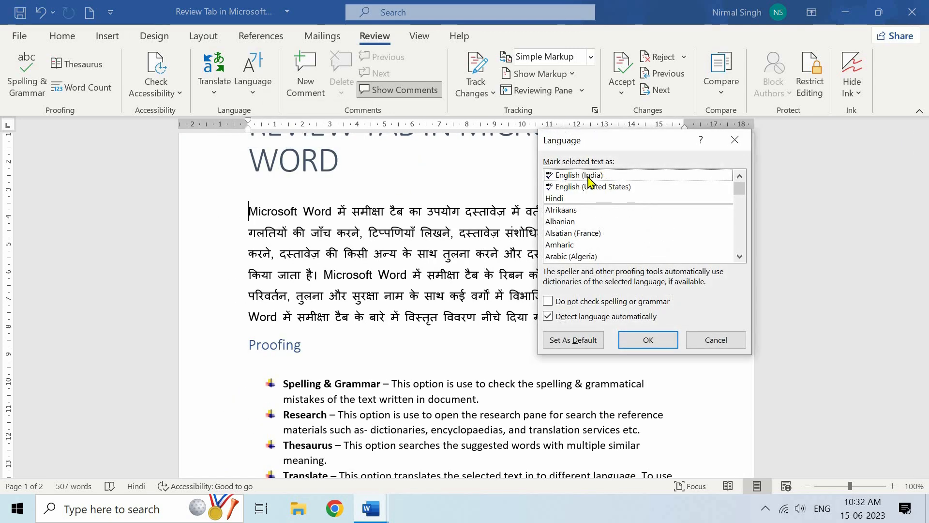
click(589, 180)
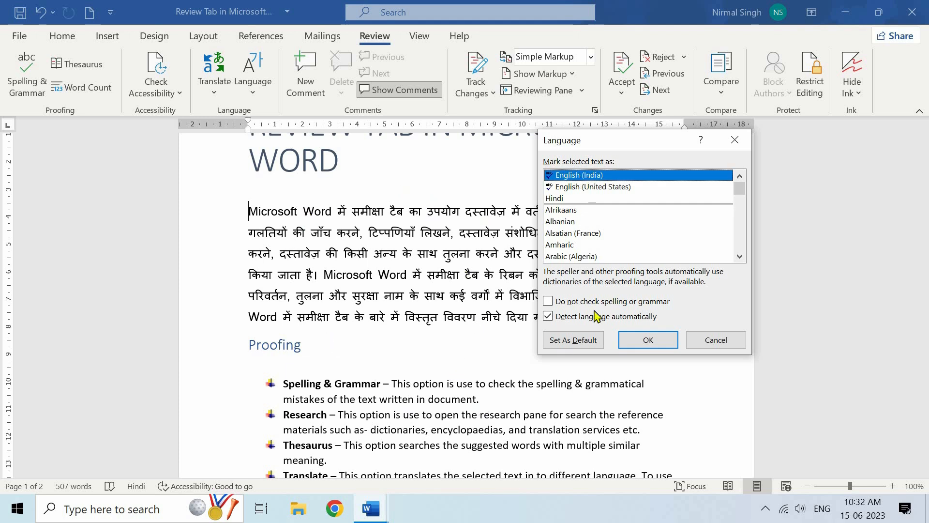
drag(620, 143, 563, 142)
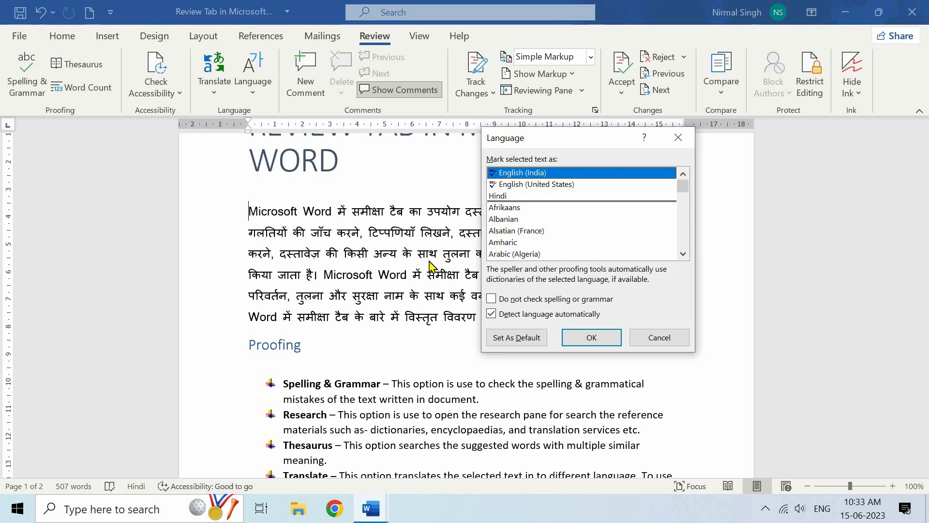
click(510, 197)
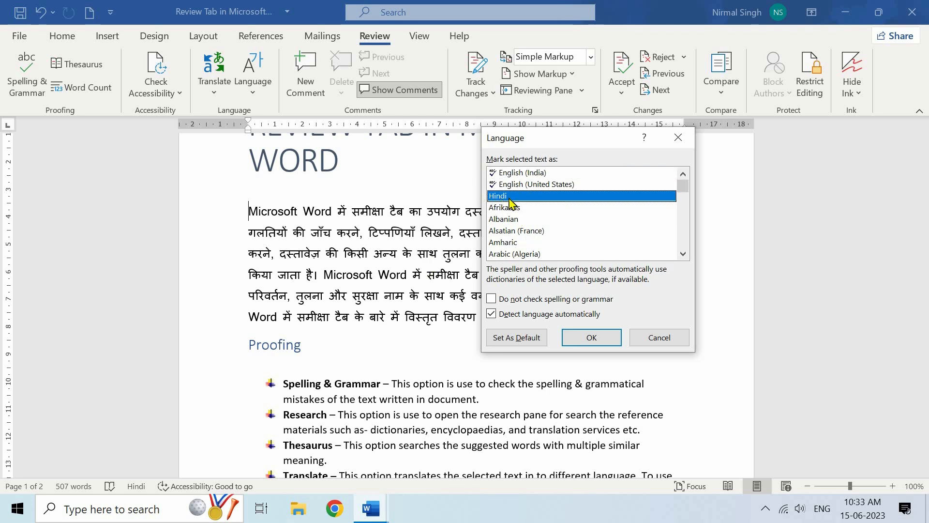
click(522, 174)
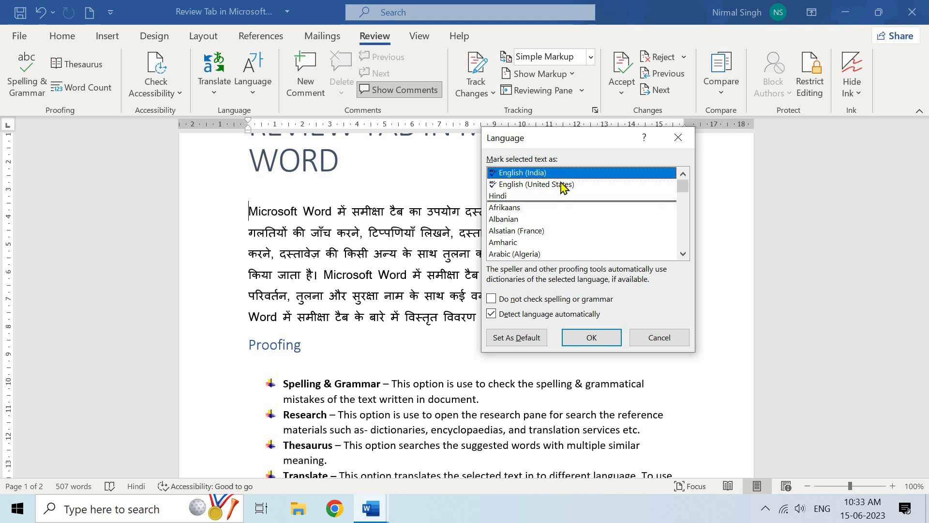
click(588, 338)
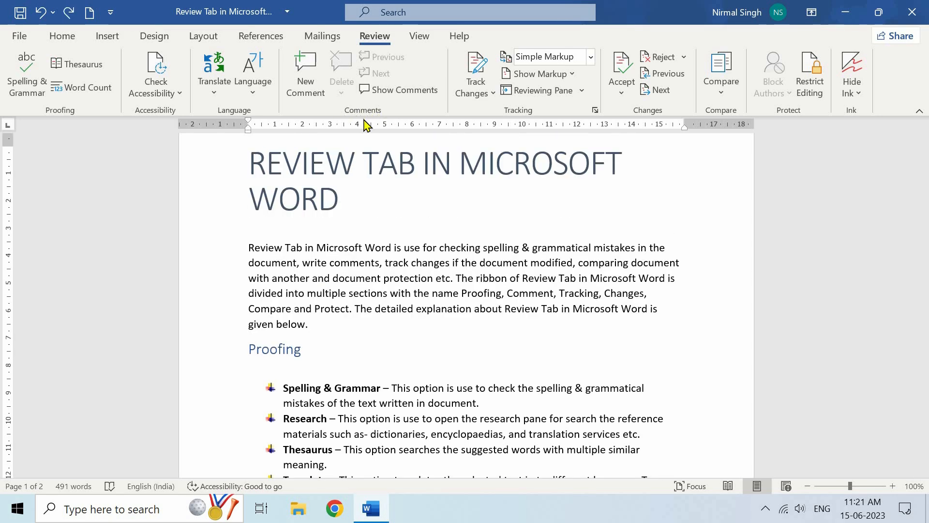
Step: Paste a comment on the word "ribbon" in the introductory paragraph, describing it as a set of toolbars at the top of Office program windows
click(107, 36)
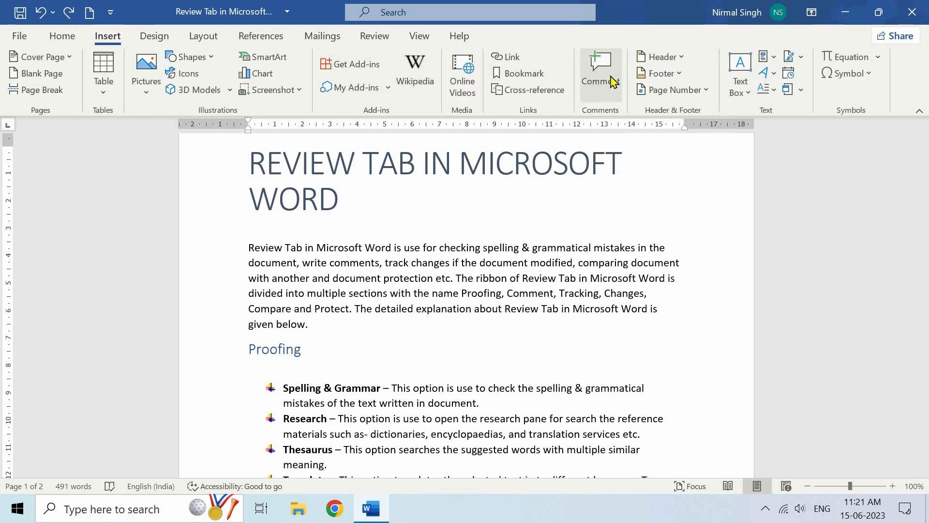
click(375, 36)
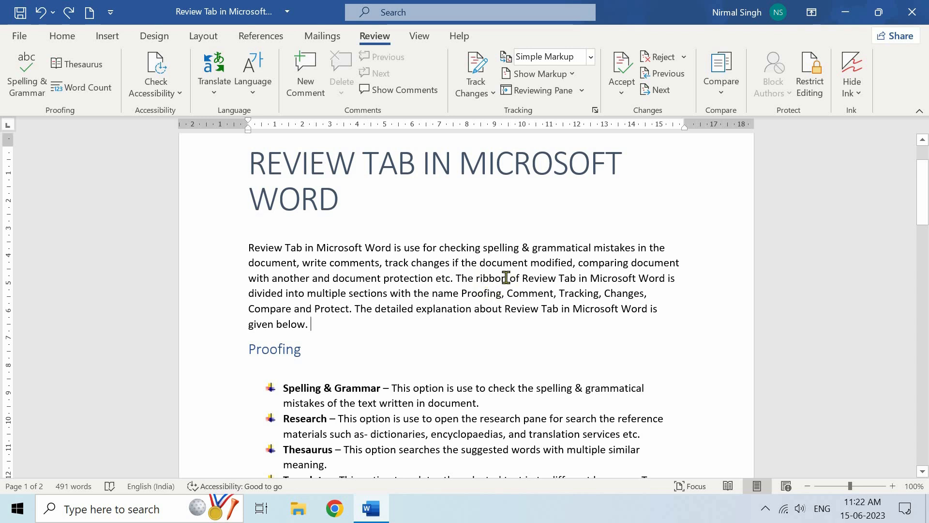
double_click(487, 278)
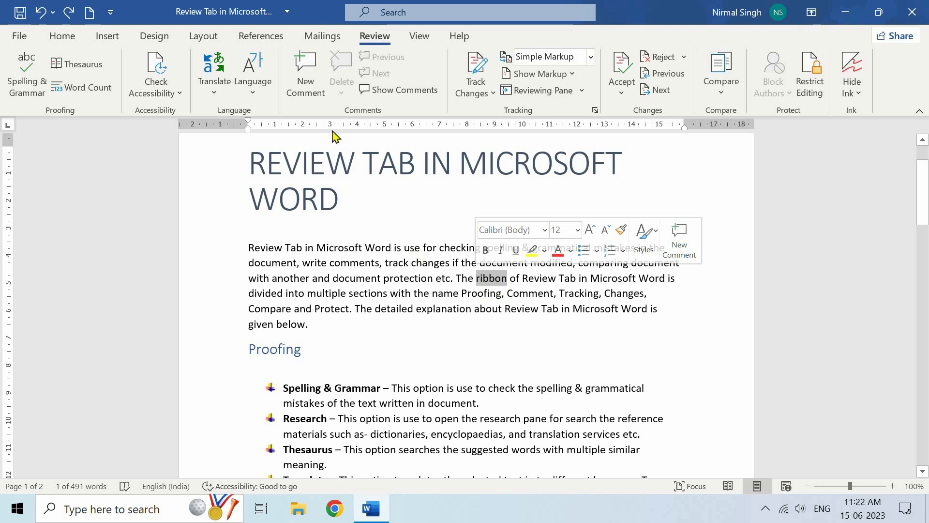
click(309, 77)
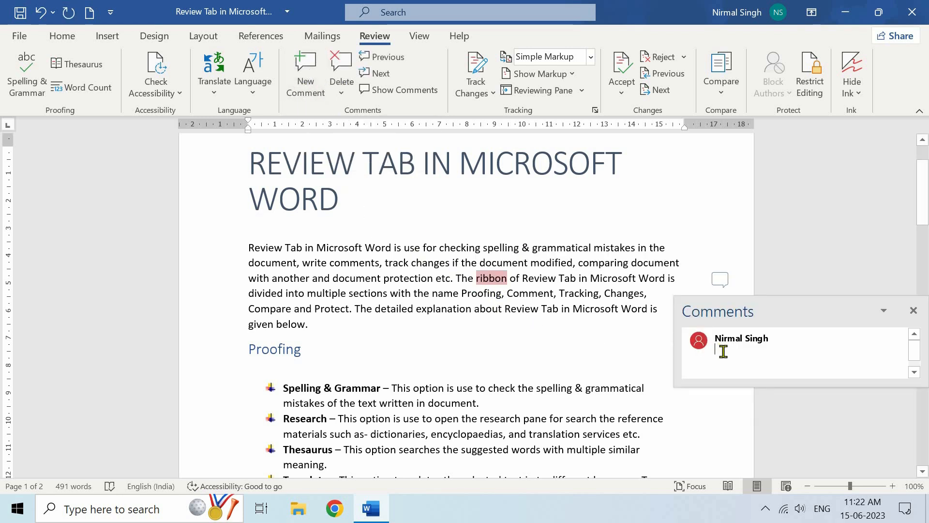
key(ctrl+v)
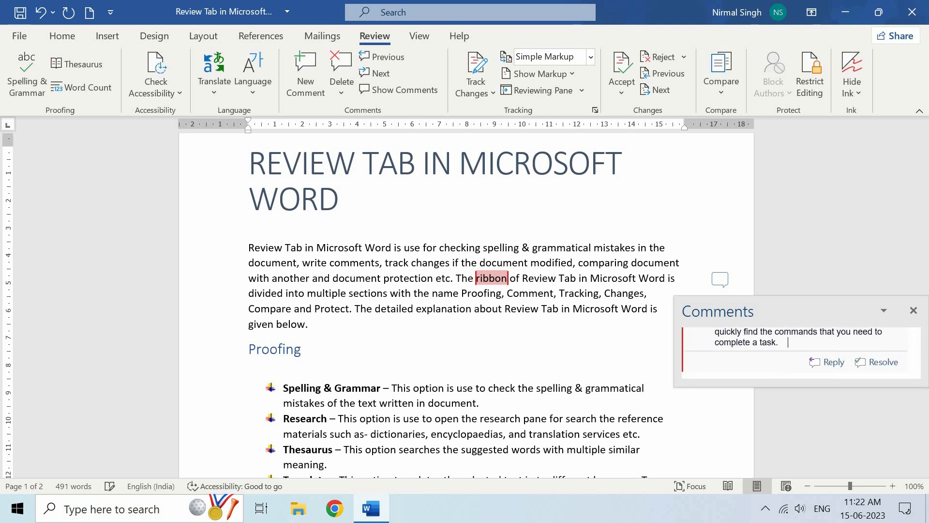
click(813, 353)
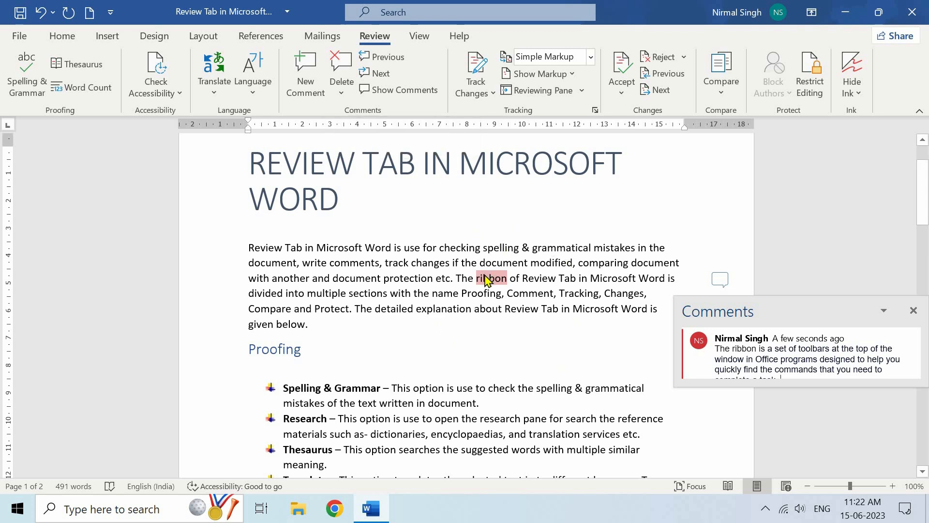
Step: Show the document's comments beside the page, hide them again, and deselect the commented word
mouse_move(486, 276)
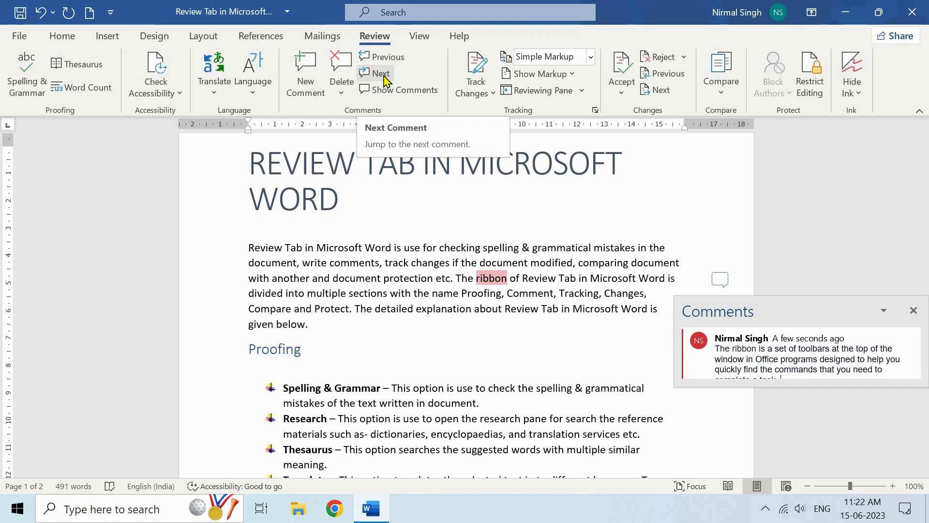
click(406, 93)
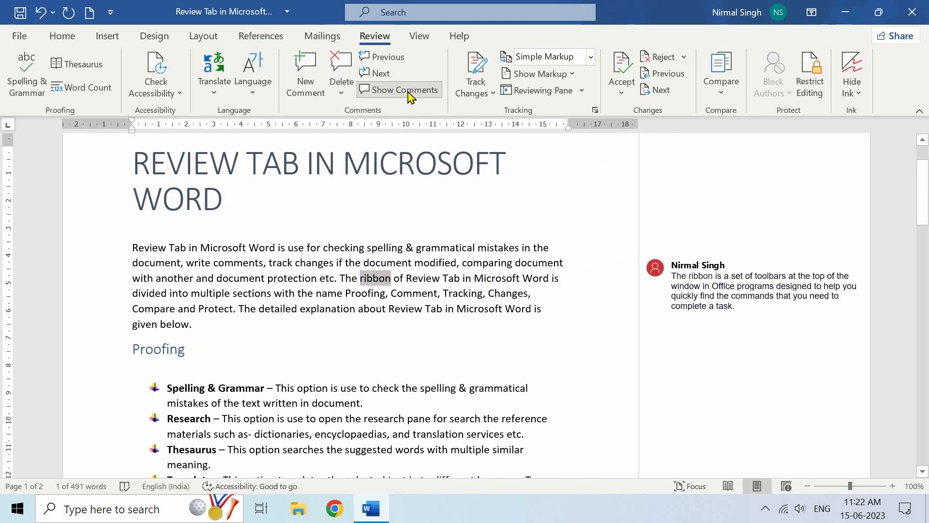
click(409, 95)
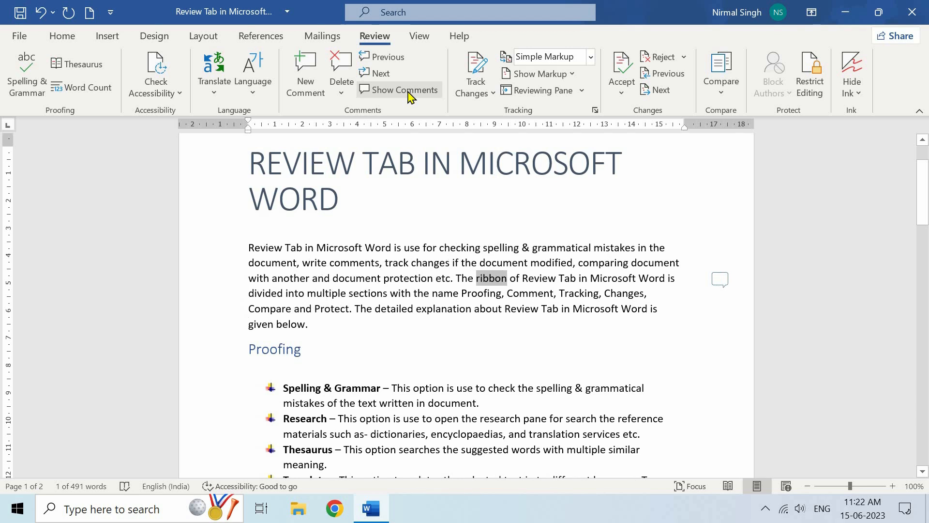
click(525, 279)
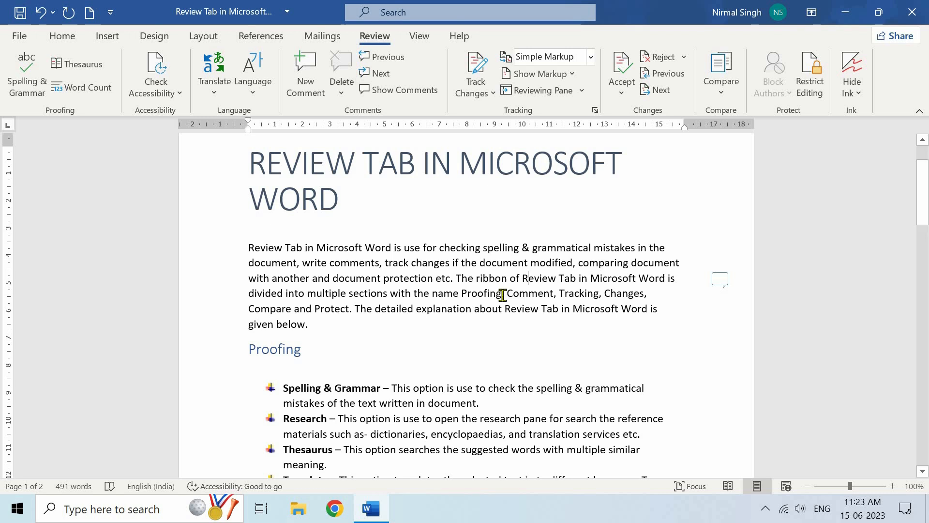
Step: Turn on Track Changes and replace the word "sections" with "groups" in the introductory paragraph
click(476, 73)
click(481, 71)
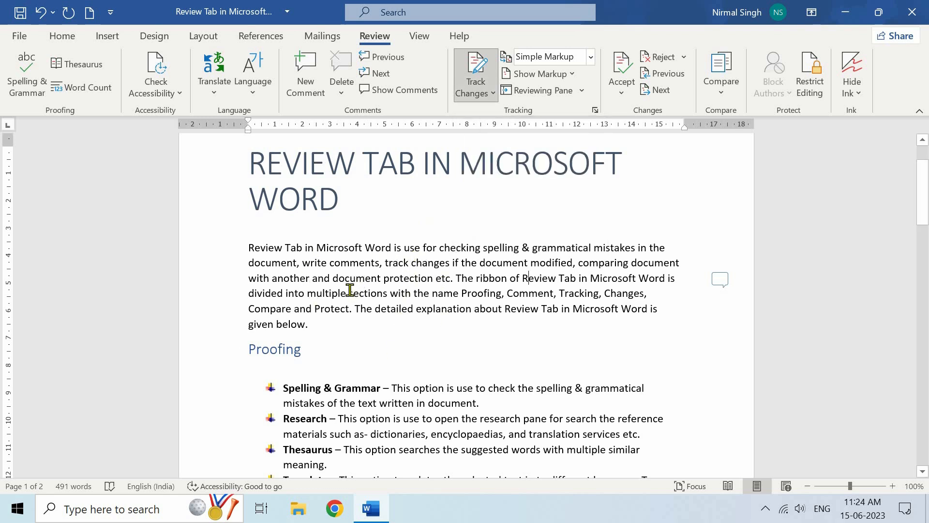
drag(349, 292, 388, 291)
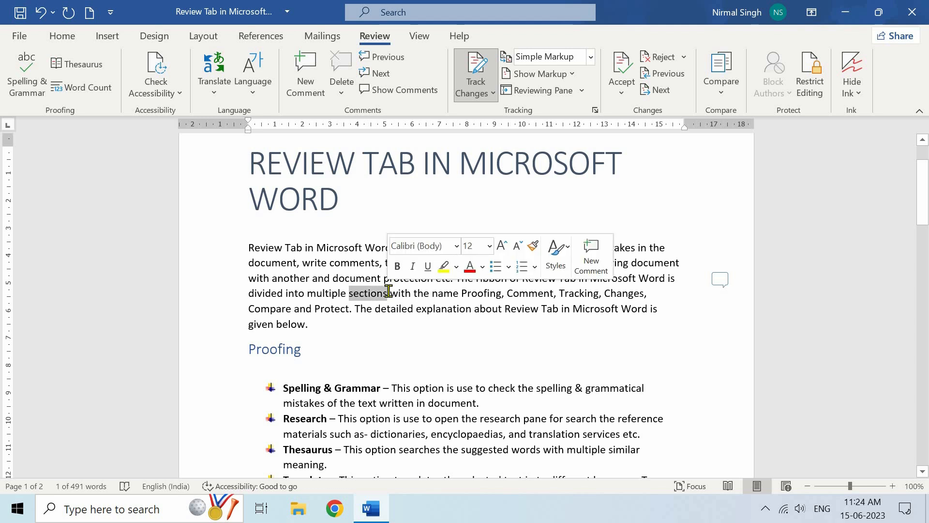
text(groups)
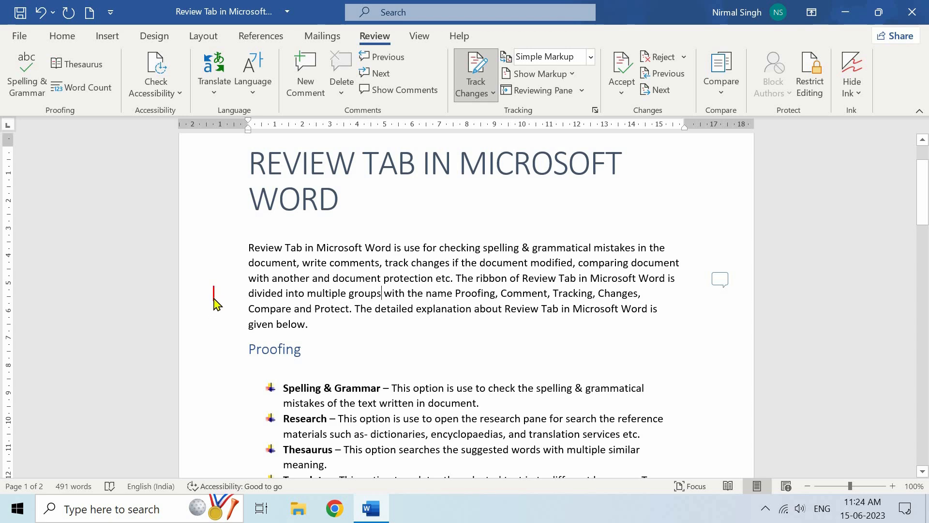
Step: Expand the tracked change to its full markup, examine the revision details of "groups", and return to Simple Markup
click(214, 294)
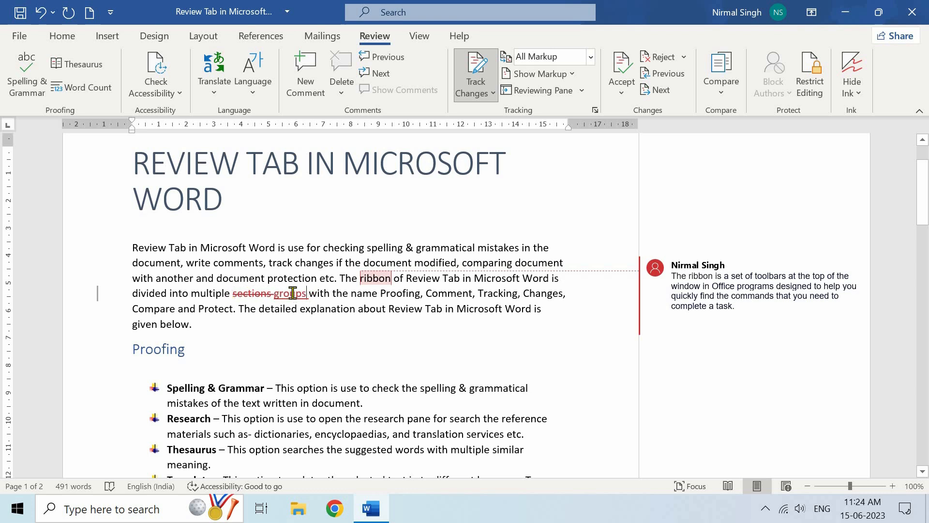
mouse_move(293, 294)
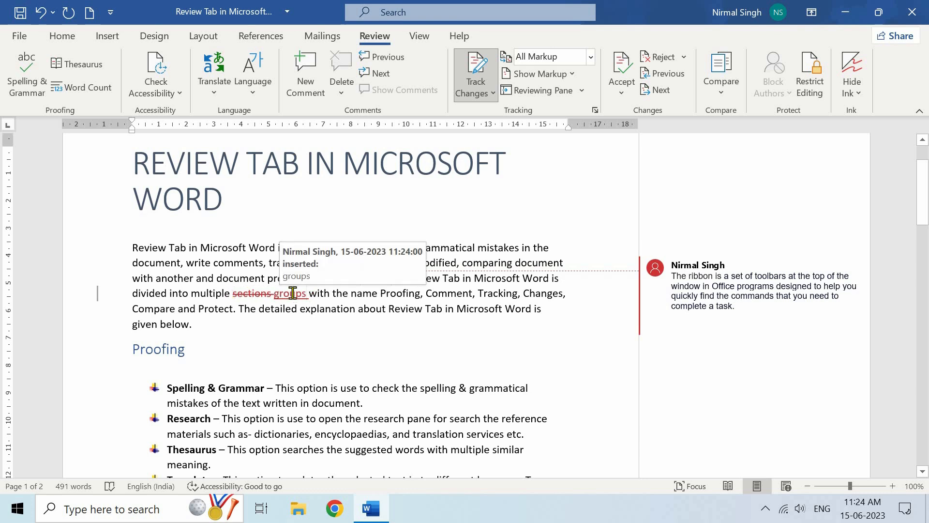
click(95, 296)
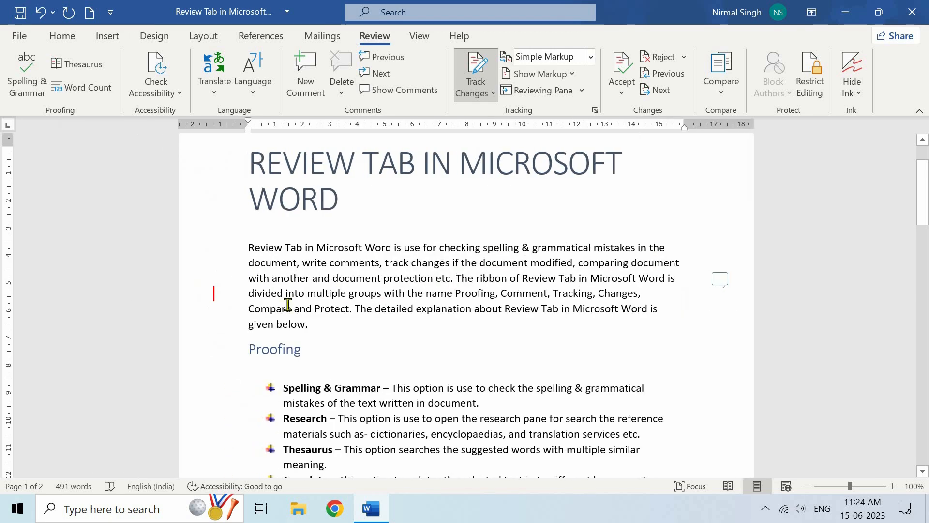
Step: Delete the word "explanation" from the last sentence of the introductory paragraph as a tracked change
drag(417, 309, 472, 314)
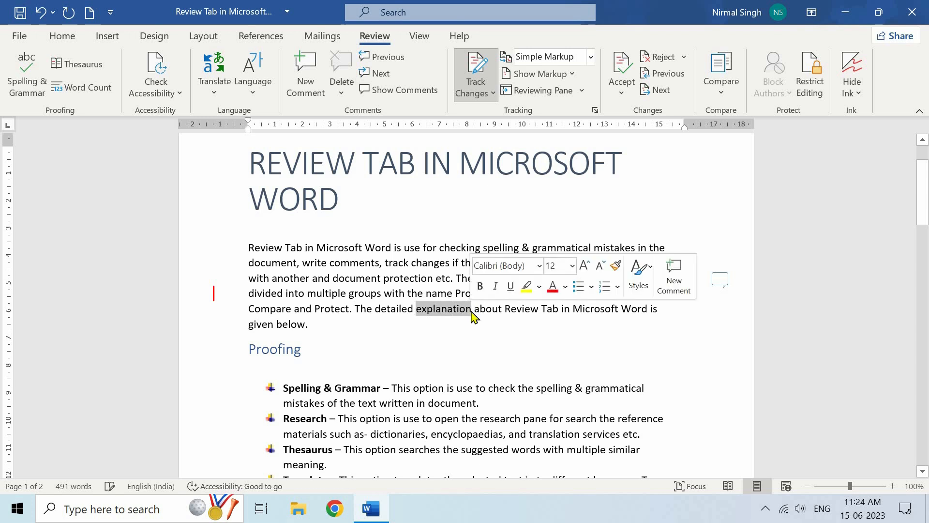
key(Delete)
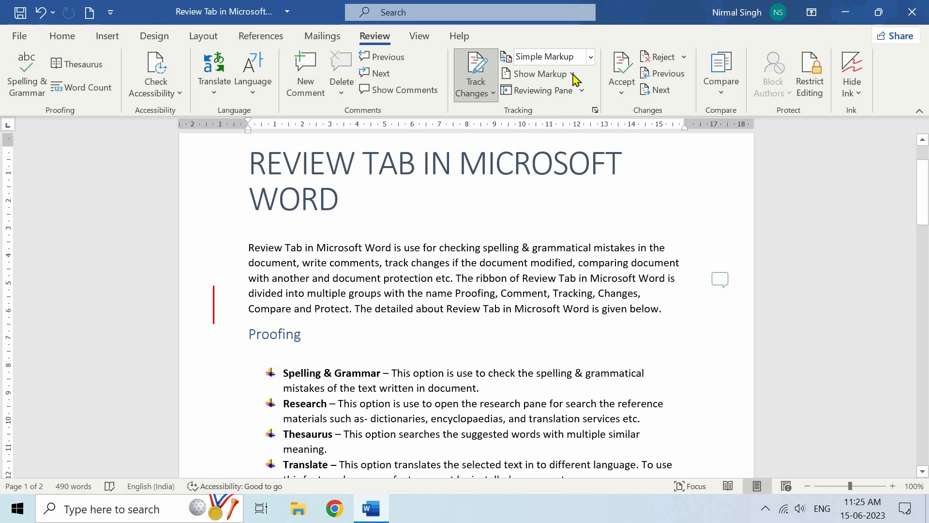
Step: Compare the tracked edits in the All Markup, No Markup and Original views, and return the display to Simple Markup
click(590, 57)
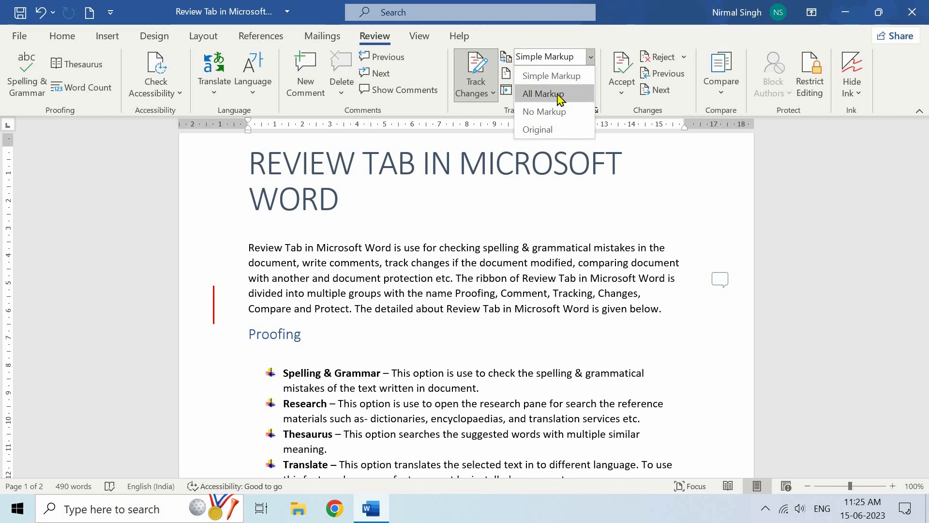
click(542, 94)
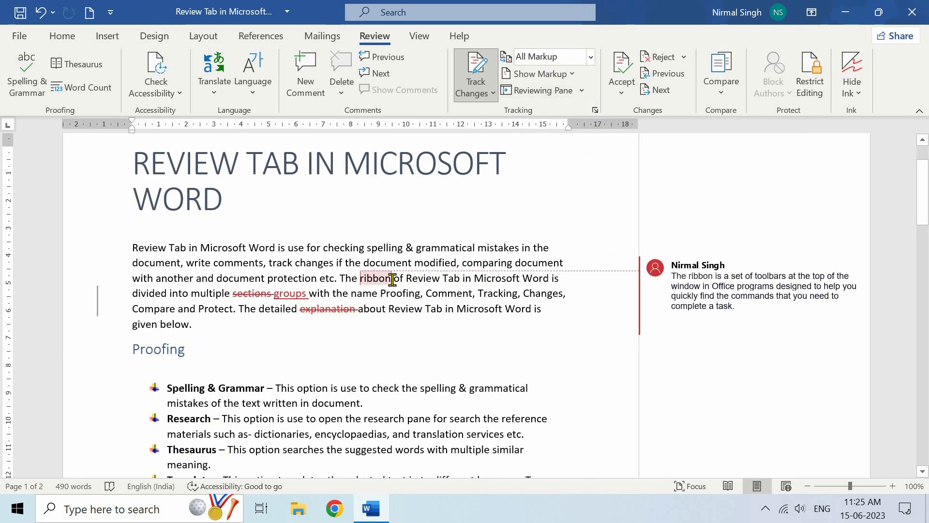
click(590, 57)
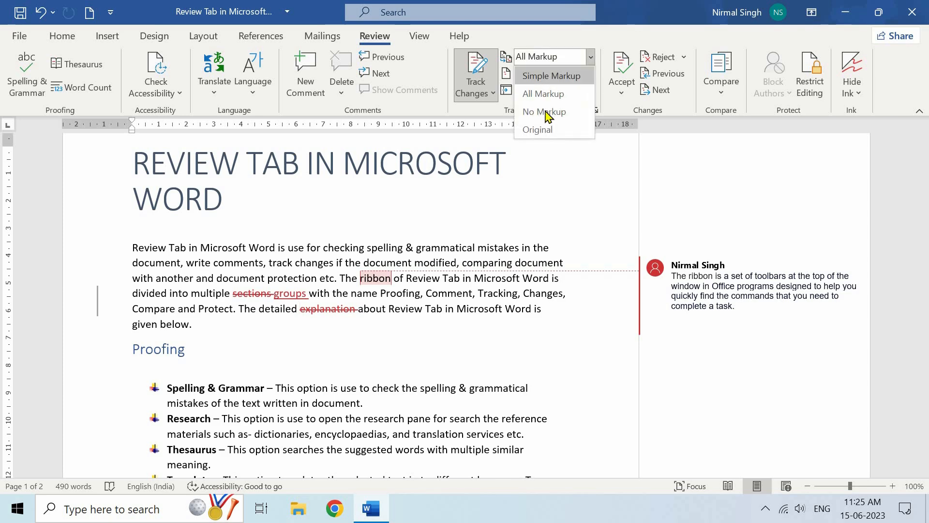
click(544, 112)
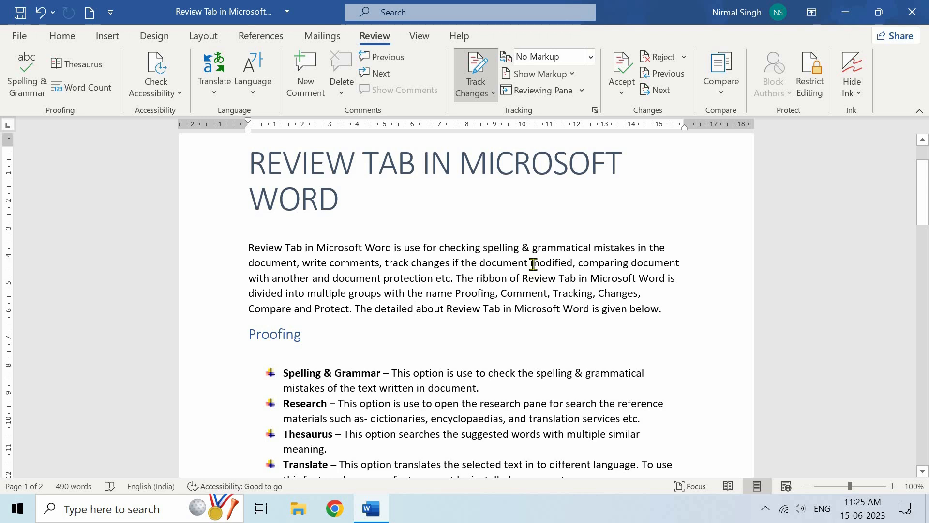
click(591, 57)
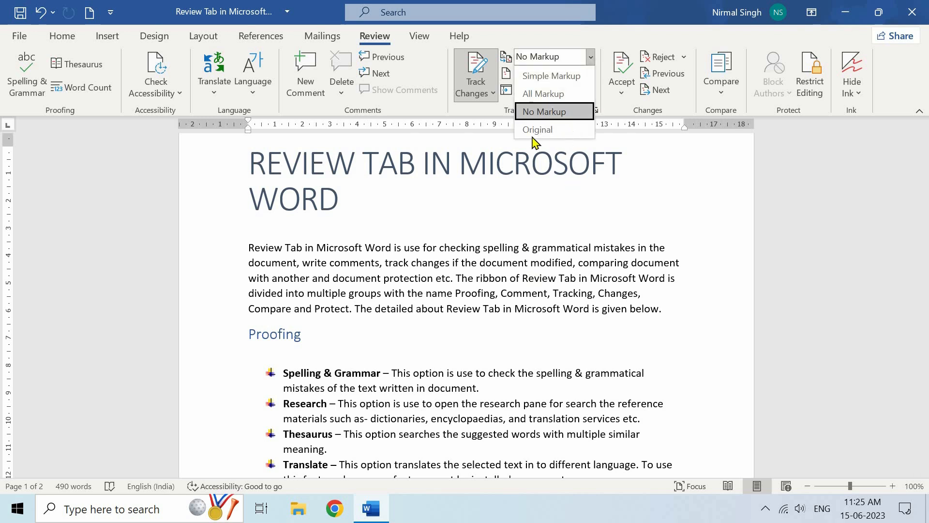
click(550, 133)
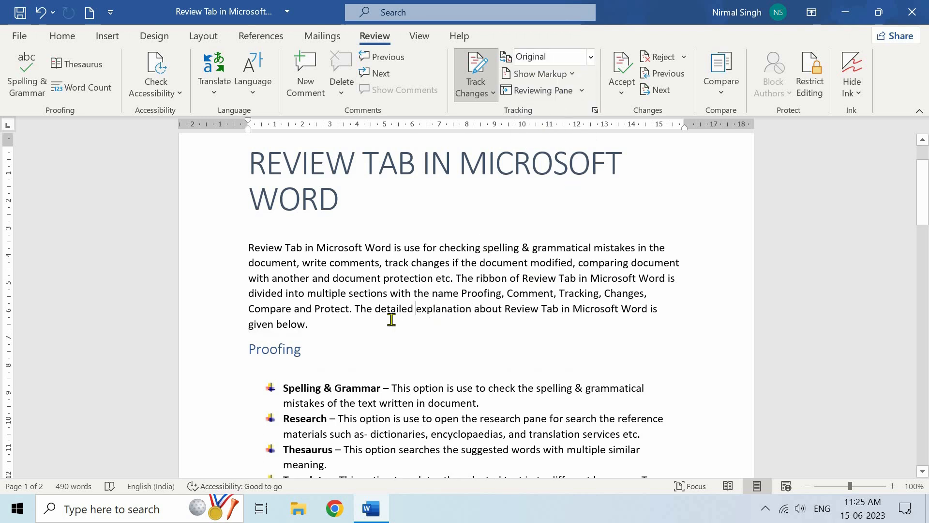
double_click(368, 293)
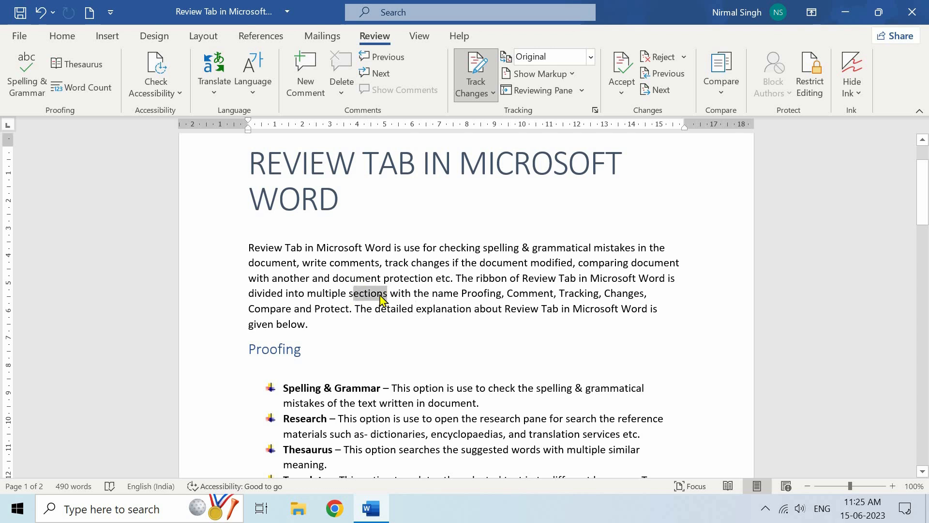
click(382, 330)
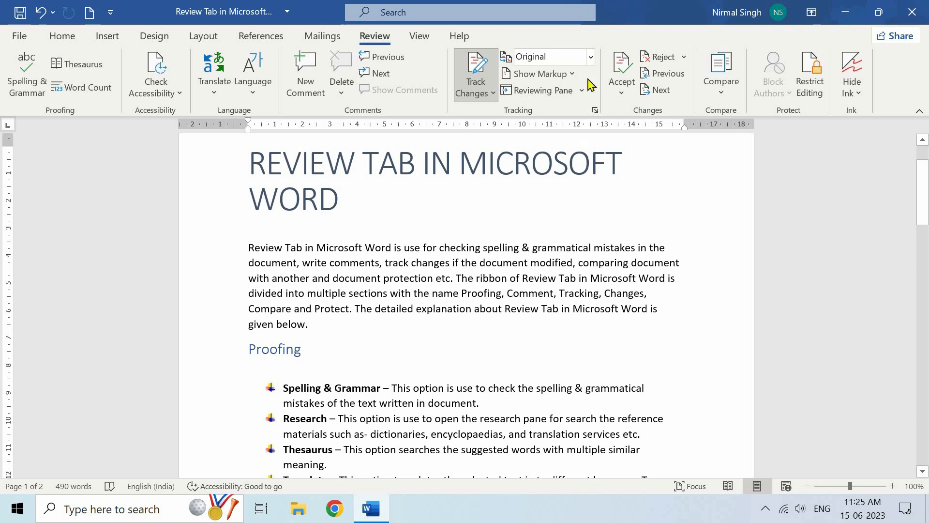
click(590, 57)
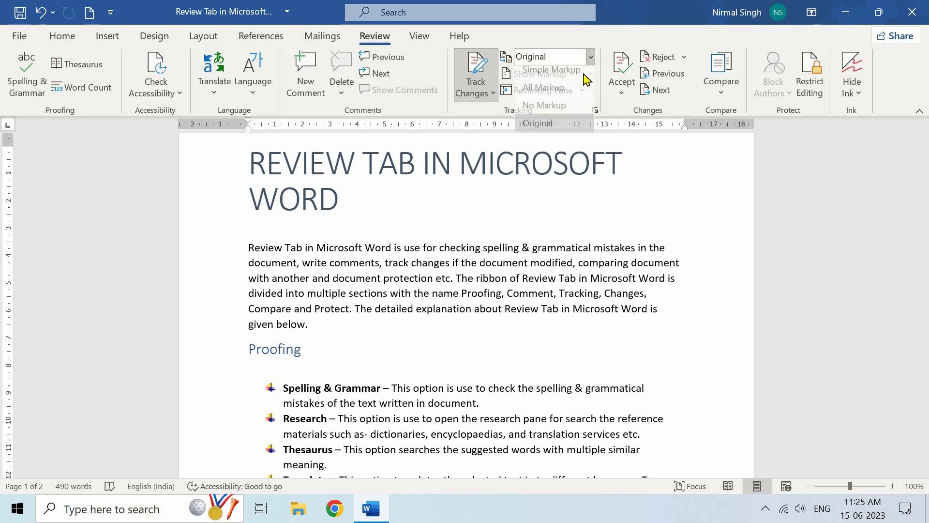
click(551, 76)
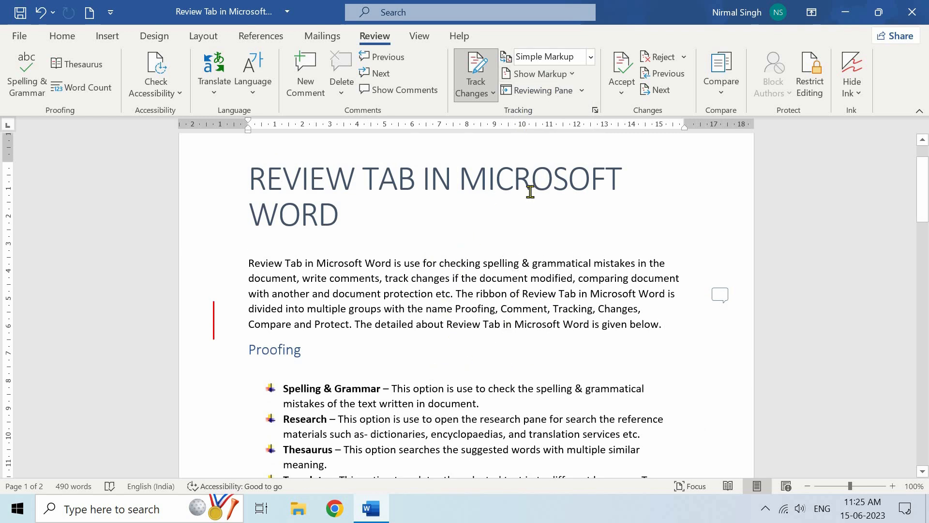
Step: Switch the tracked-change display from Simple Markup to All Markup
click(571, 75)
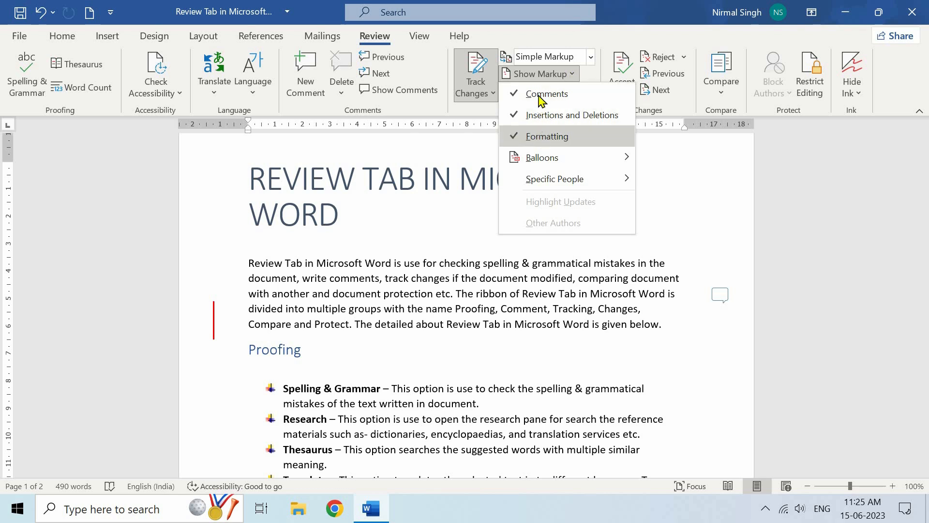
click(476, 309)
click(590, 57)
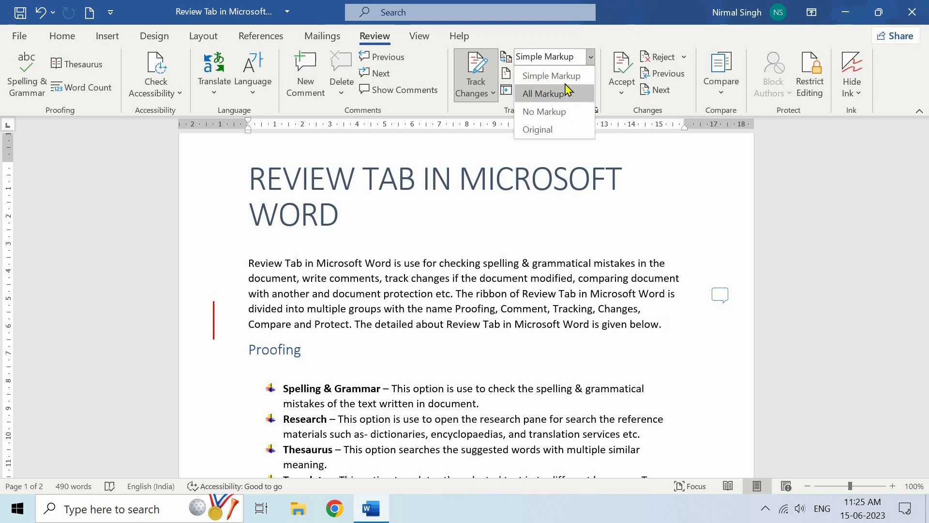
click(566, 91)
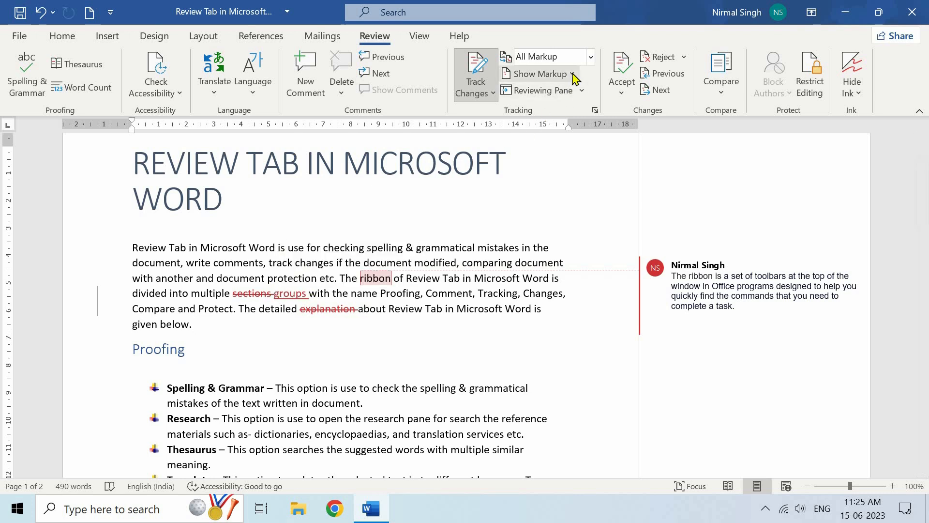
Step: Hide the comments from the displayed markup and show them again
click(538, 74)
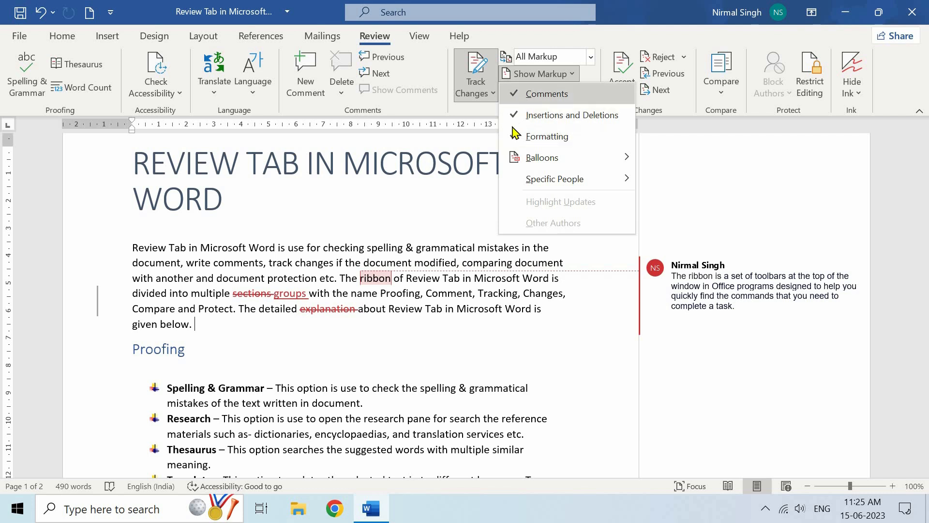
click(516, 95)
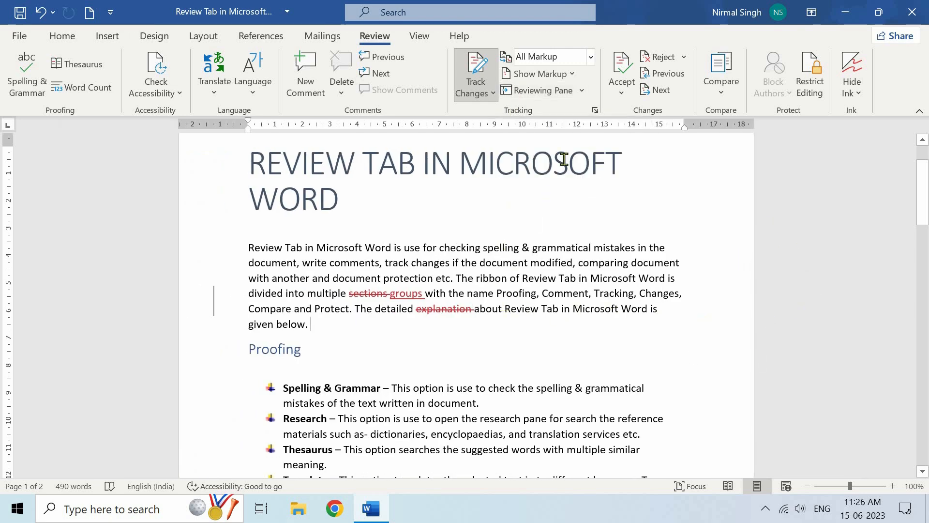
click(571, 75)
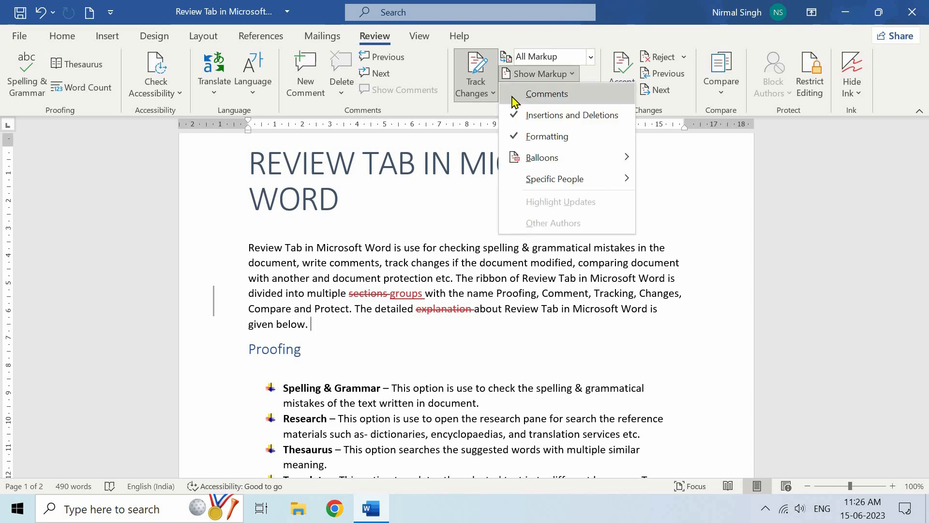
click(539, 95)
Step: Hide the insertions and deletions from the displayed markup and show them again
click(578, 75)
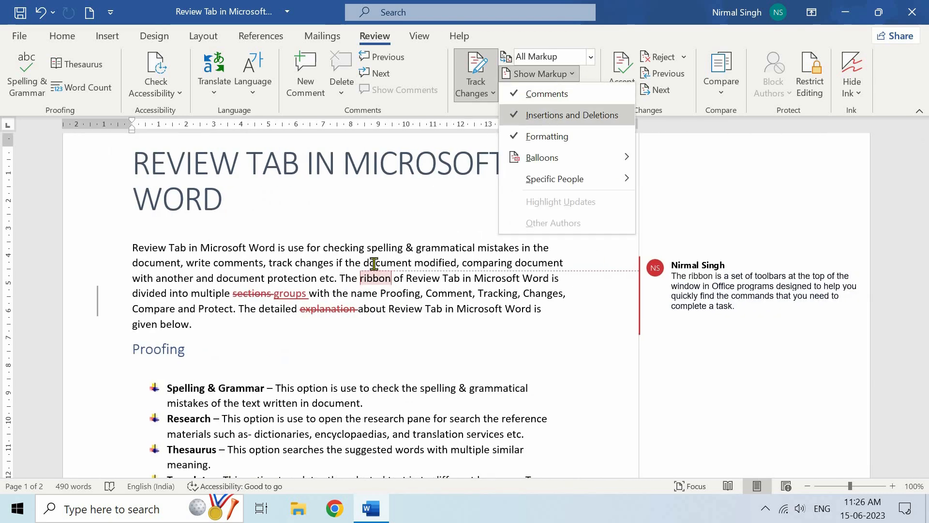
click(516, 114)
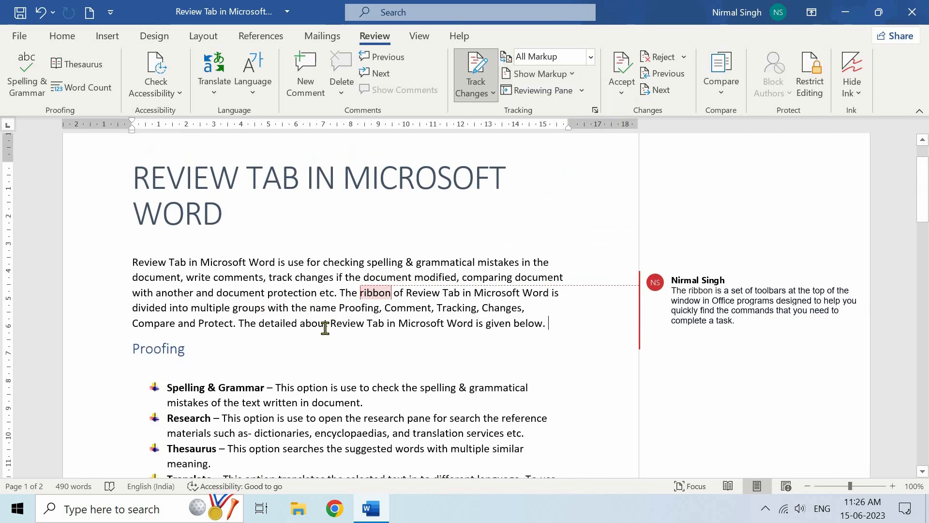
click(573, 76)
click(571, 115)
Step: Compare the markup with revisions in balloons, with all revisions inline, and with only comments and formatting in balloons
mouse_move(571, 158)
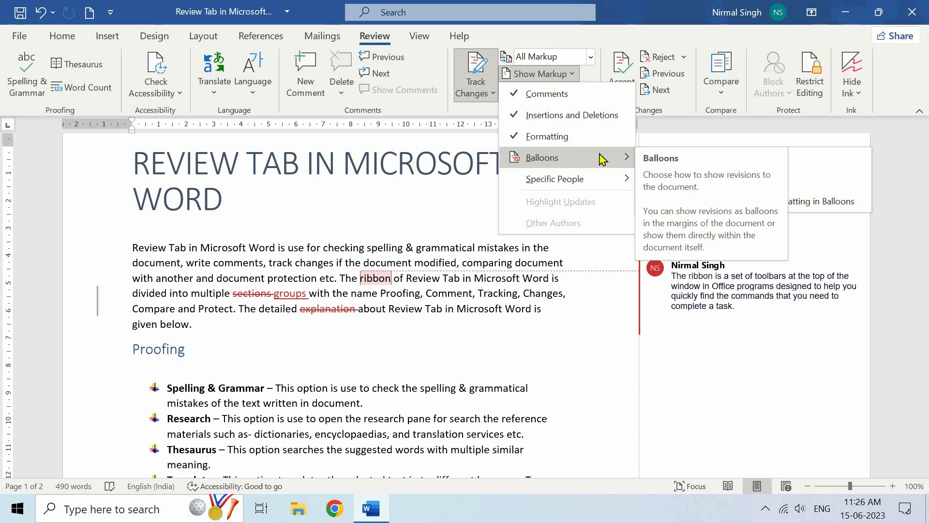
click(707, 160)
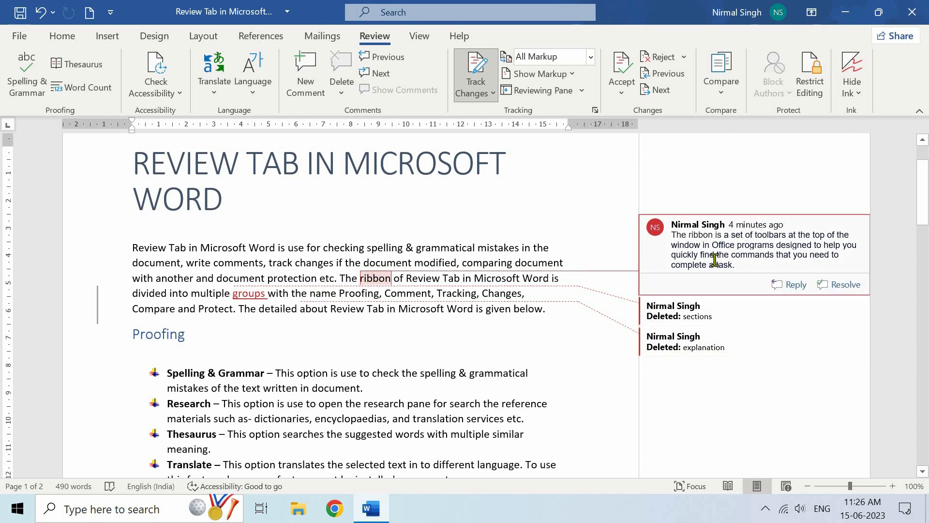
click(540, 74)
mouse_move(571, 158)
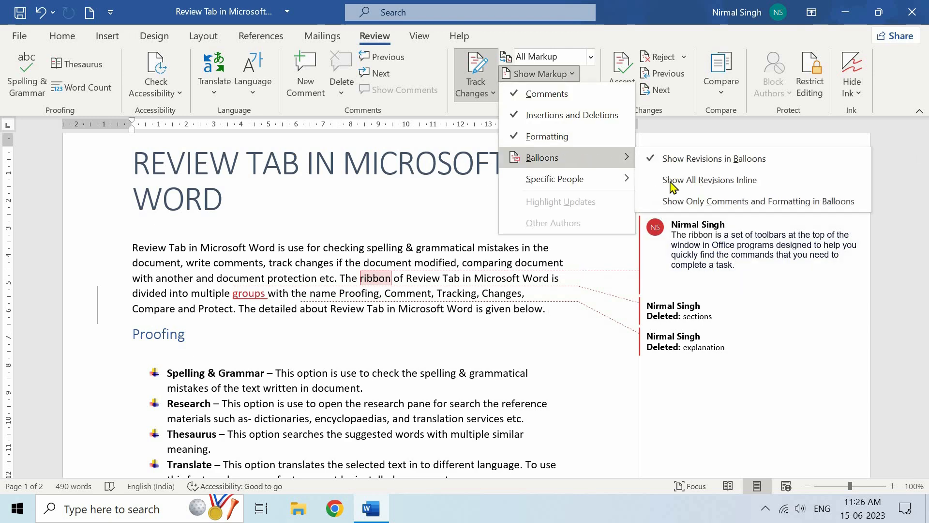
click(695, 179)
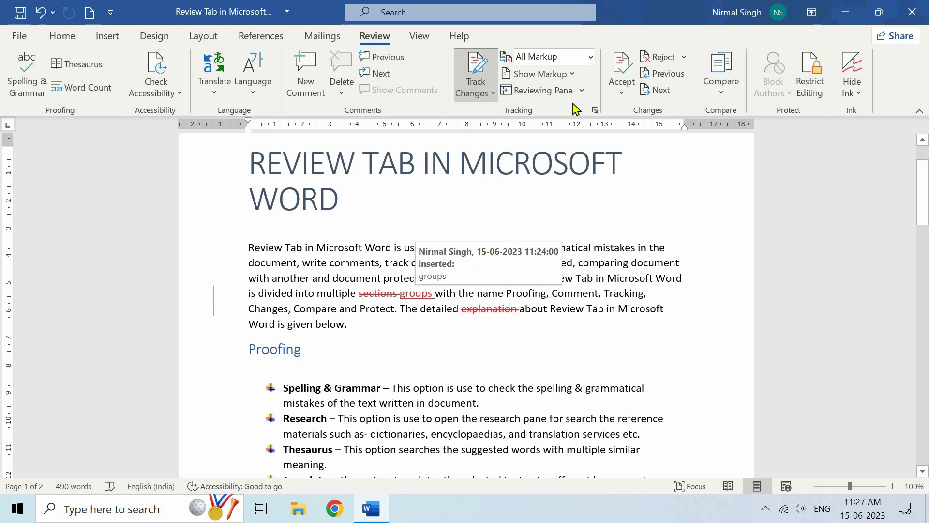
click(570, 75)
mouse_move(605, 158)
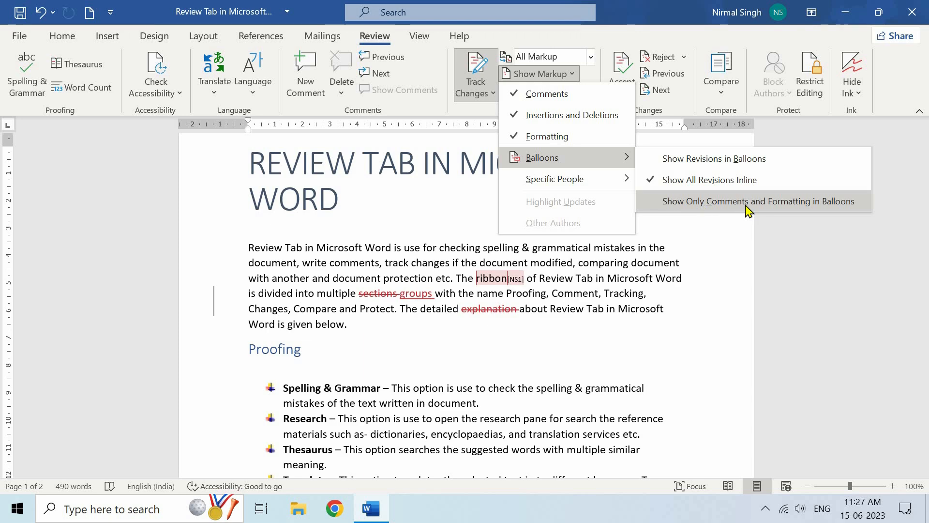
click(654, 206)
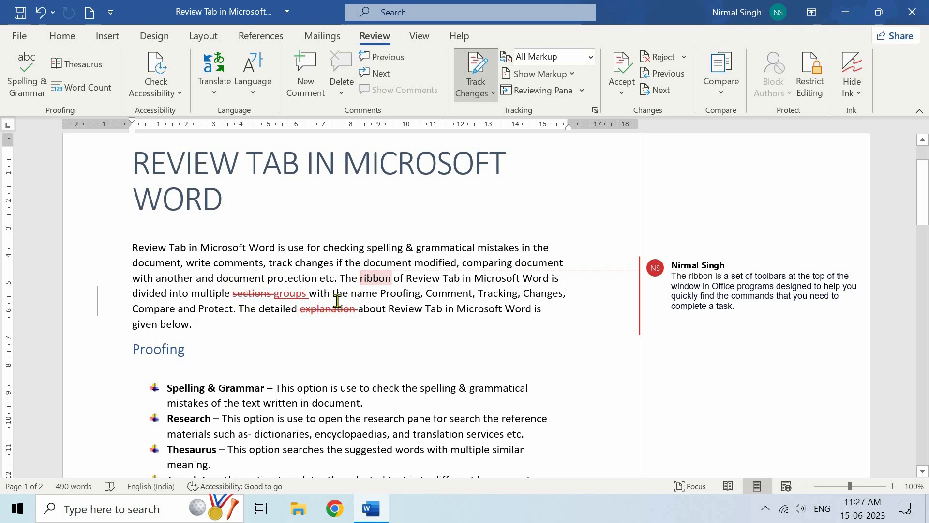
Step: Set the balloon display to show all revisions inline
click(572, 77)
mouse_move(587, 161)
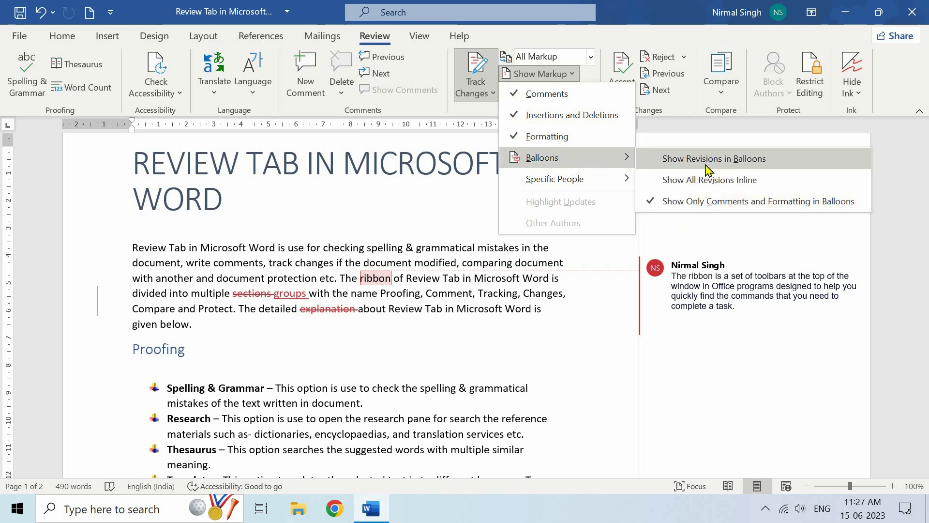
click(705, 180)
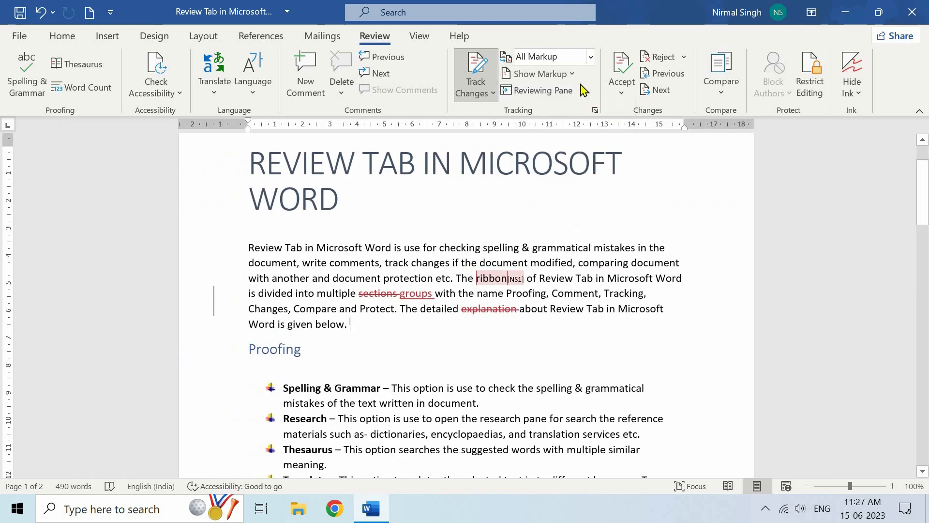
Step: Examine which reviewers' markup is set to be displayed, leaving the selection as it is
click(575, 78)
mouse_move(556, 180)
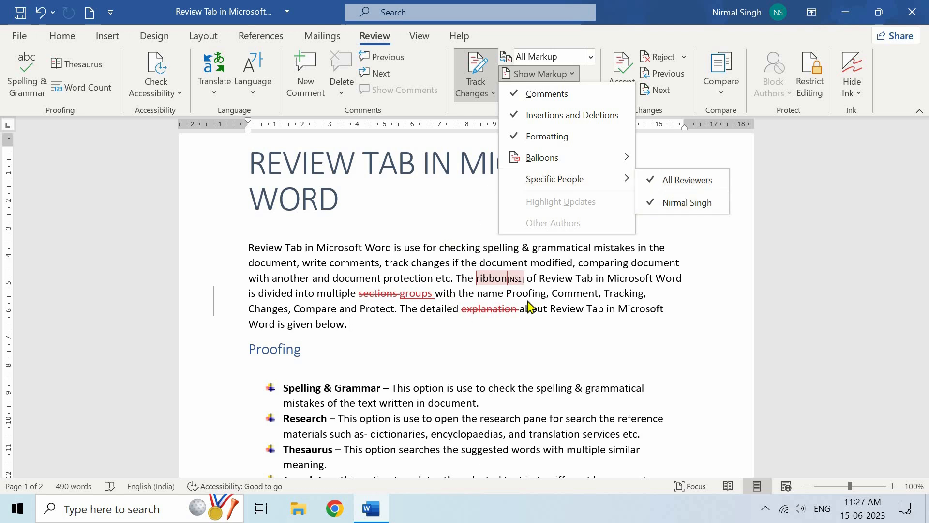
mouse_move(619, 184)
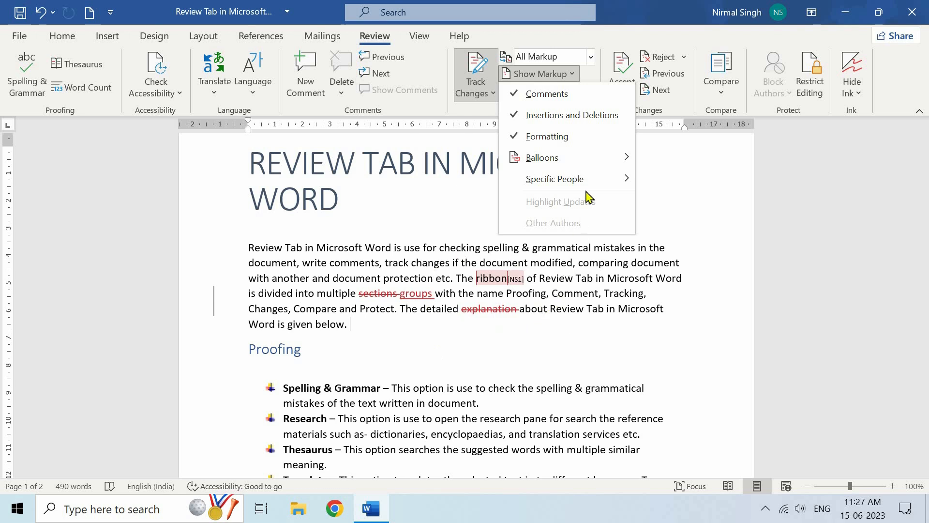
mouse_move(598, 181)
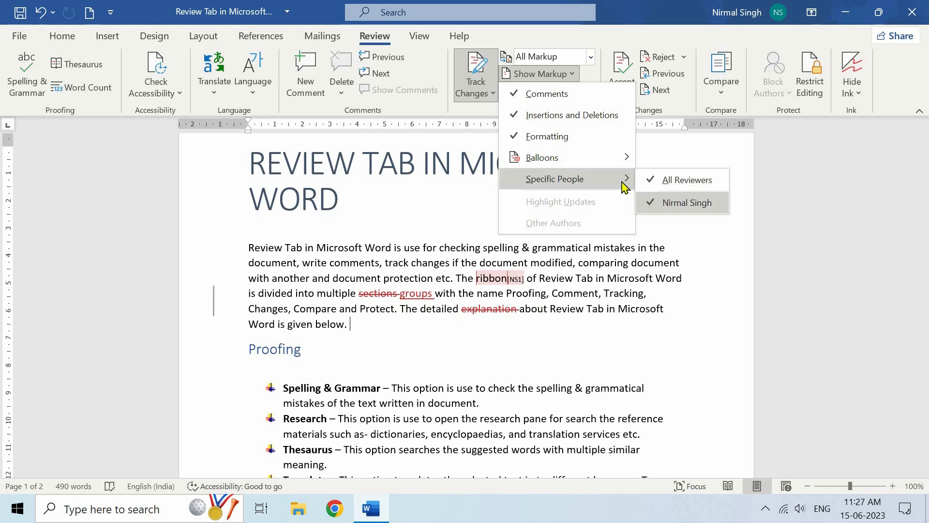
click(608, 213)
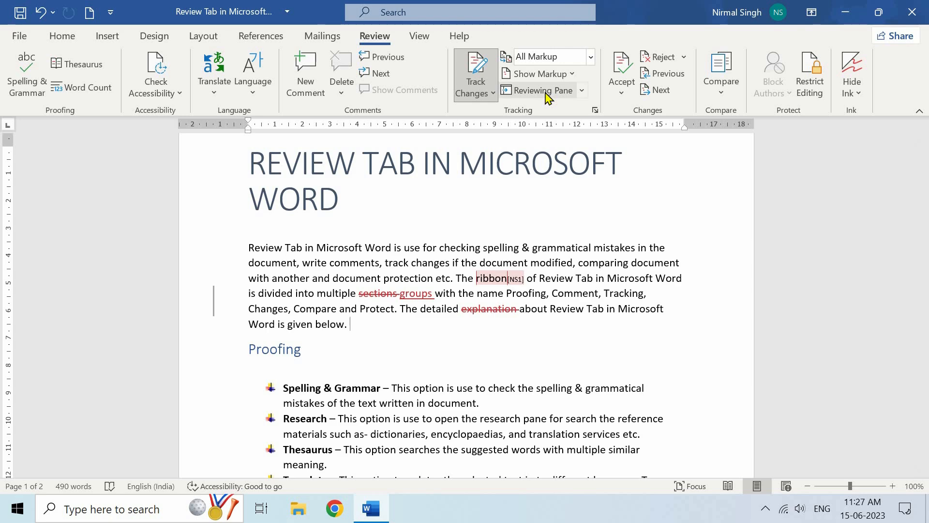
Step: Open the Reviewing Pane, read through the listed revisions, and close it
click(548, 92)
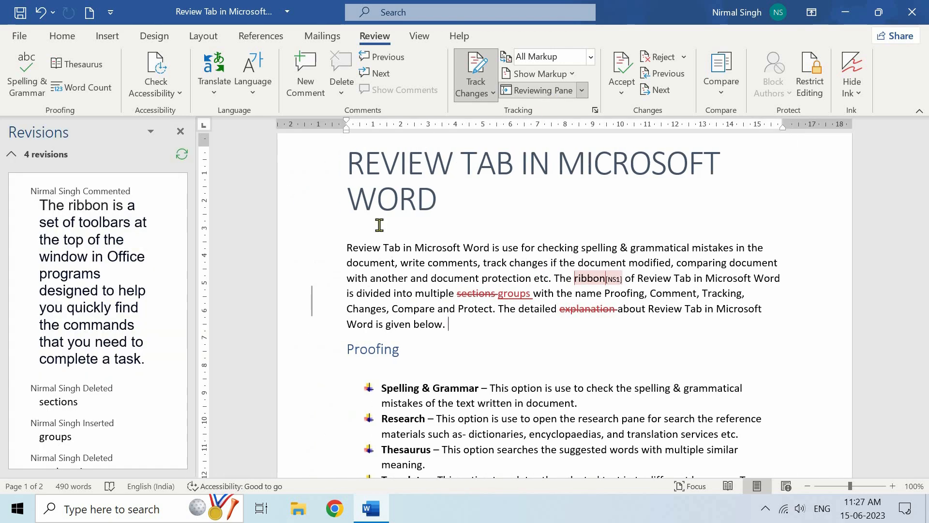
scroll(114, 242, down, 1)
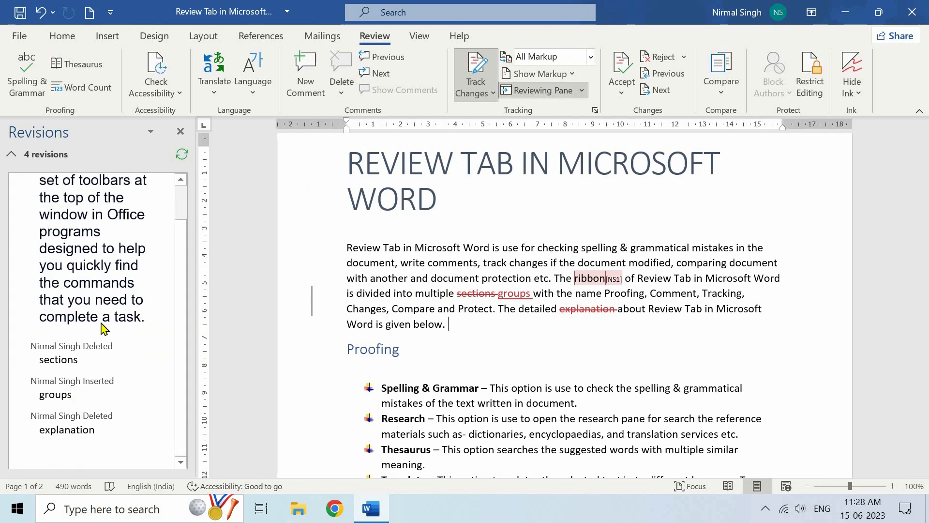
scroll(101, 303, up, 1)
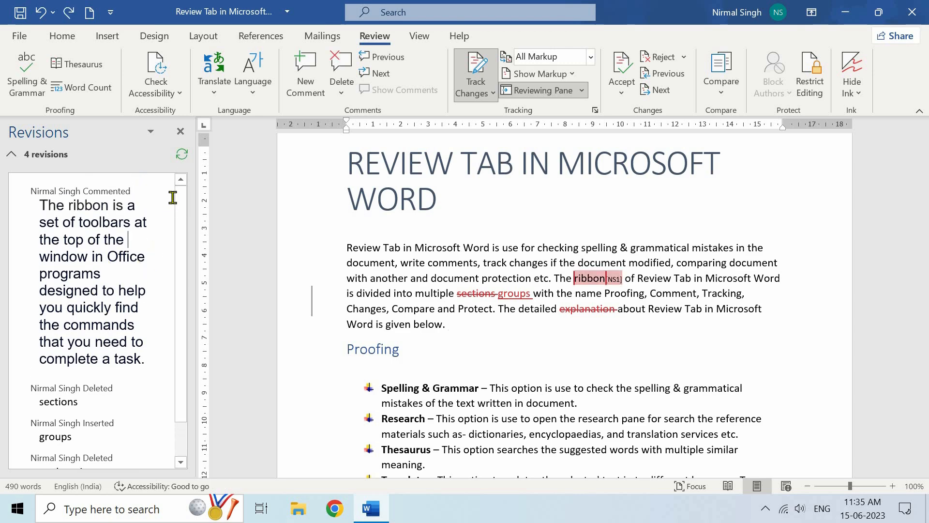
click(180, 131)
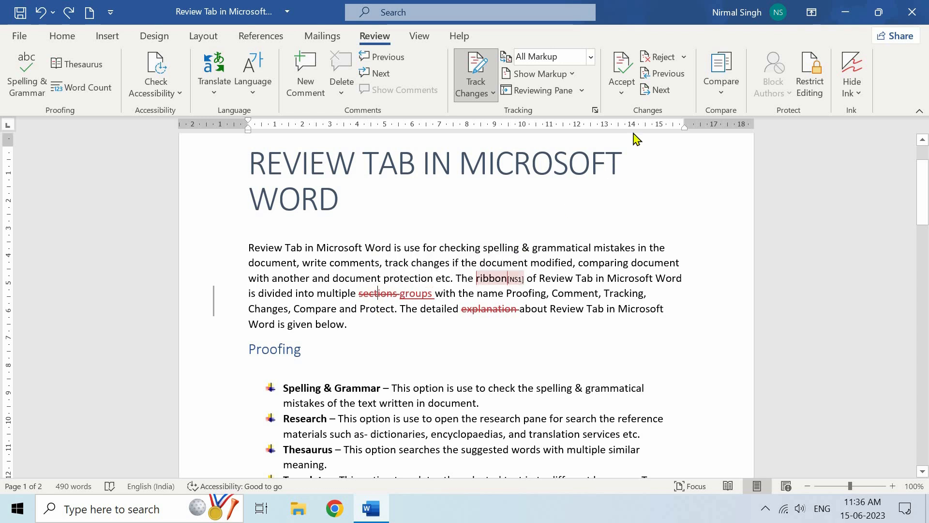
Step: Accept the tracked deletion of "sections" in the introductory paragraph and move to the inserted word "groups"
click(623, 70)
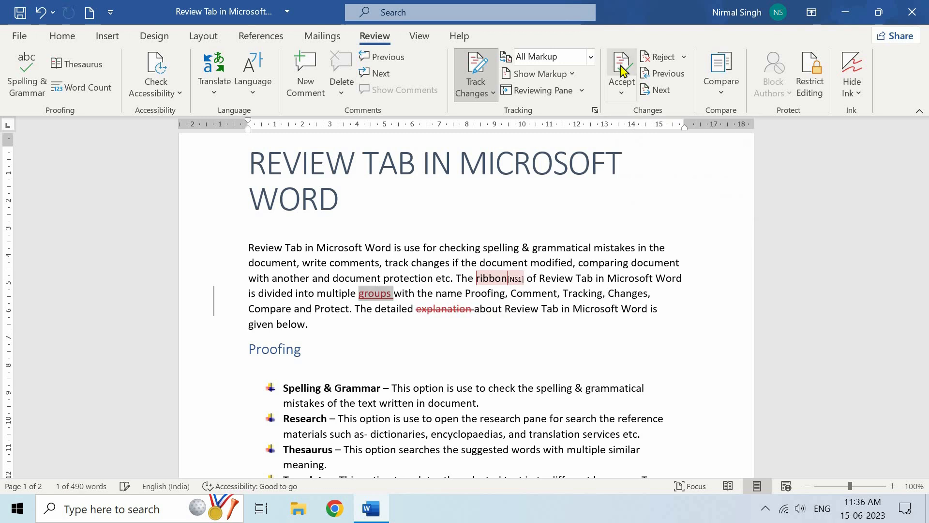
click(359, 286)
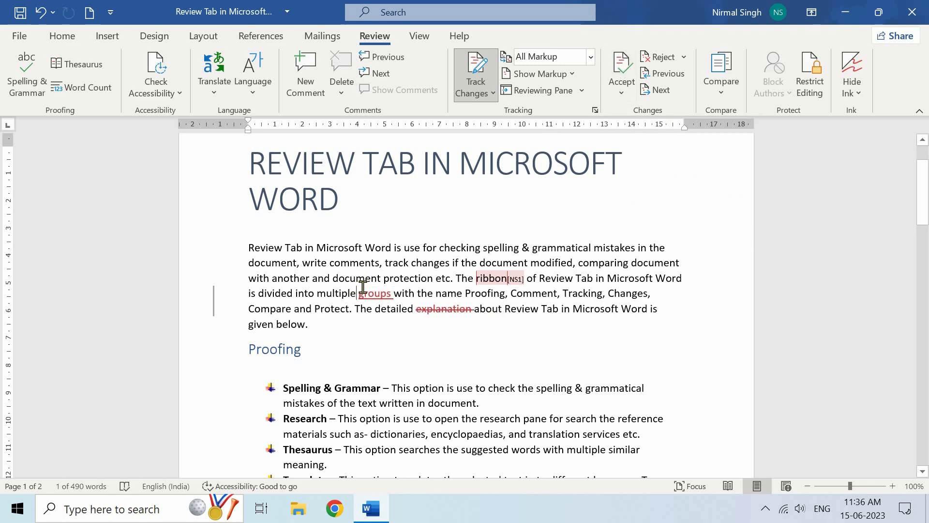
click(630, 95)
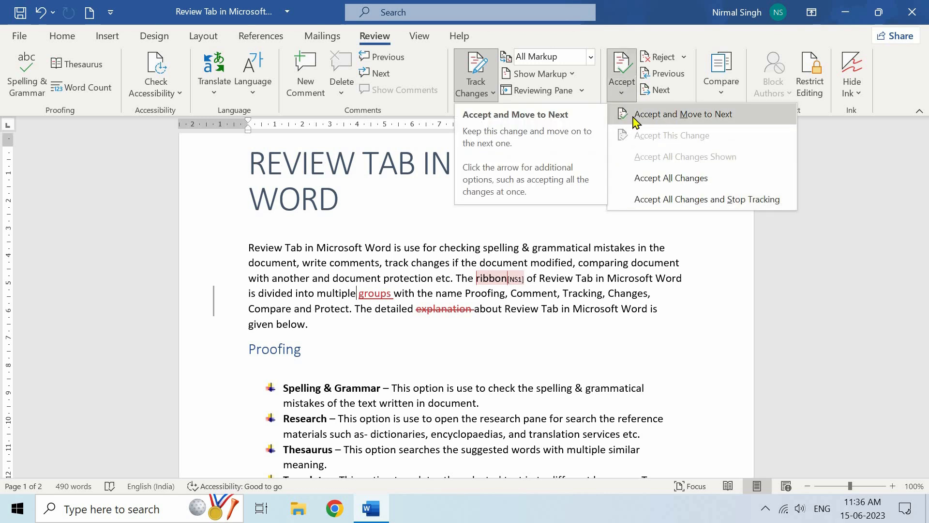
click(695, 115)
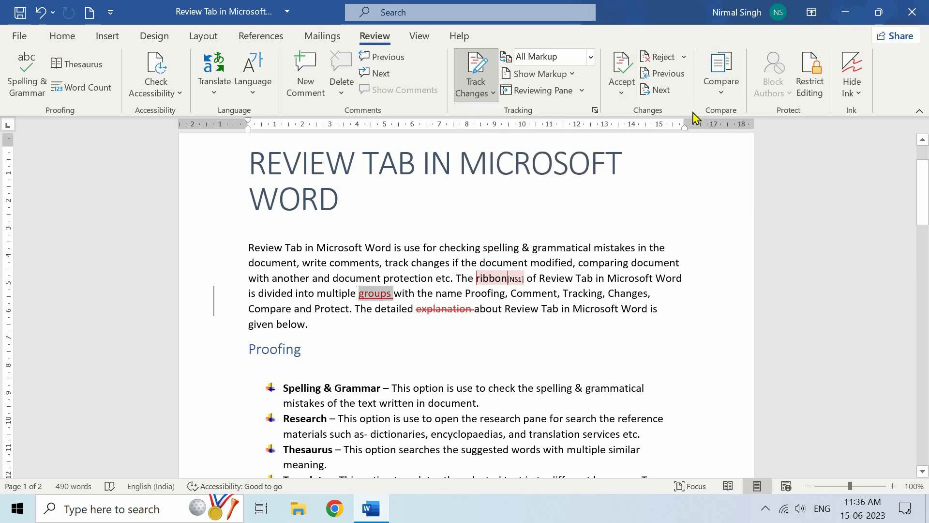
Step: Individually accept the insertion of "groups" and the deletion of "explanation" in the introductory paragraph
click(622, 90)
click(641, 138)
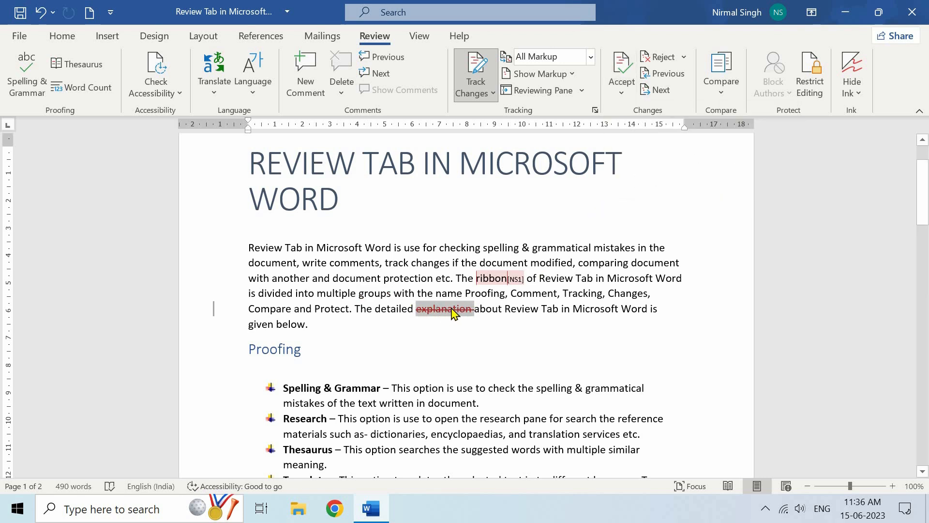
click(622, 93)
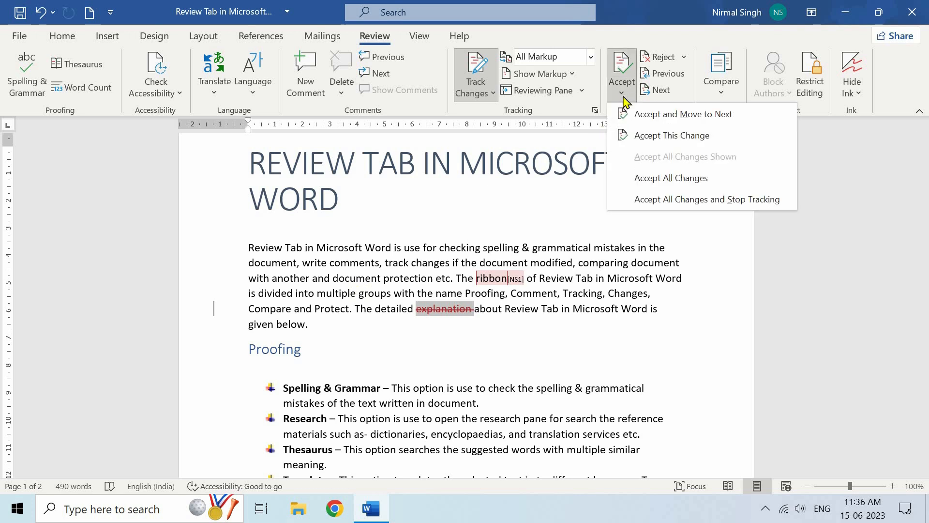
click(682, 136)
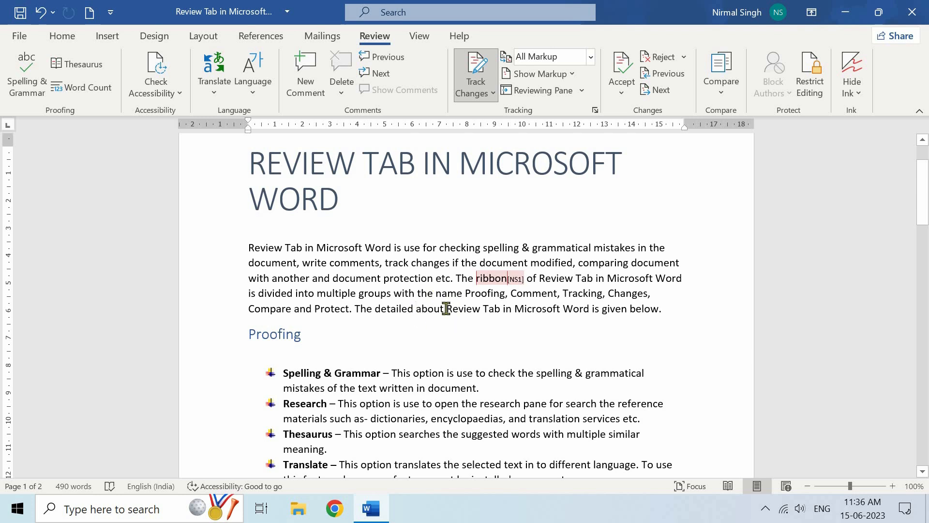
Step: Accept all changes in the document and stop tracking
click(625, 95)
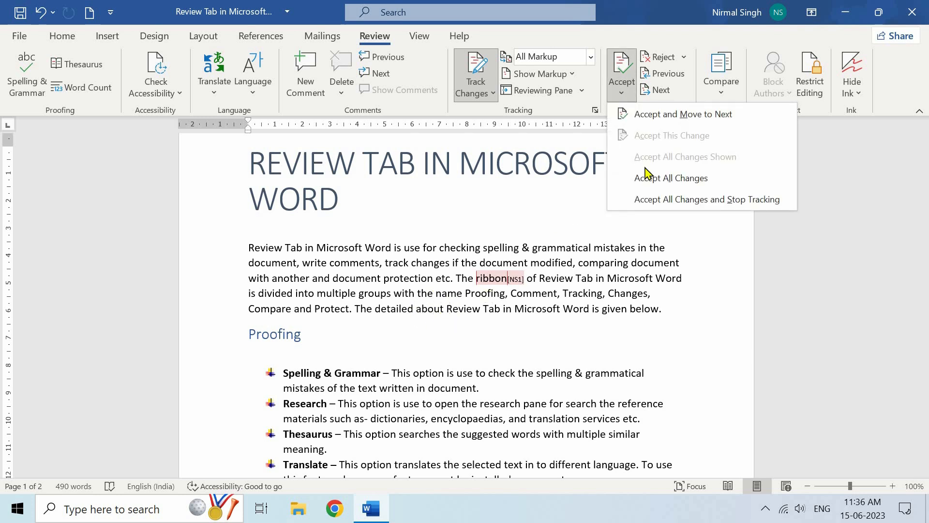
click(676, 178)
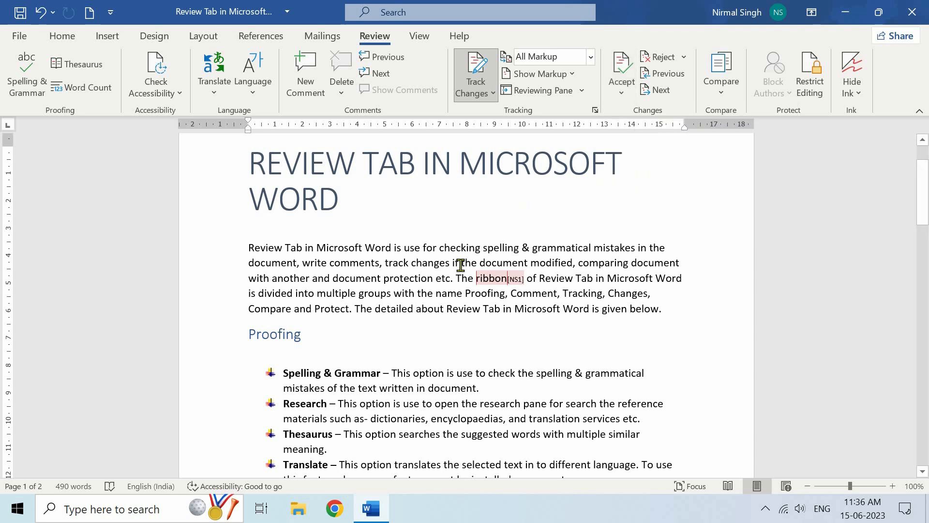
click(623, 93)
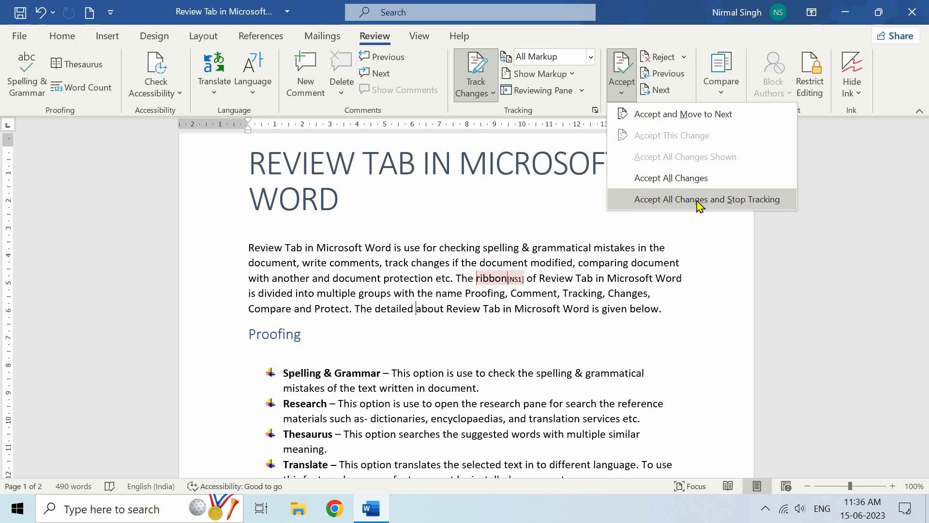
click(696, 200)
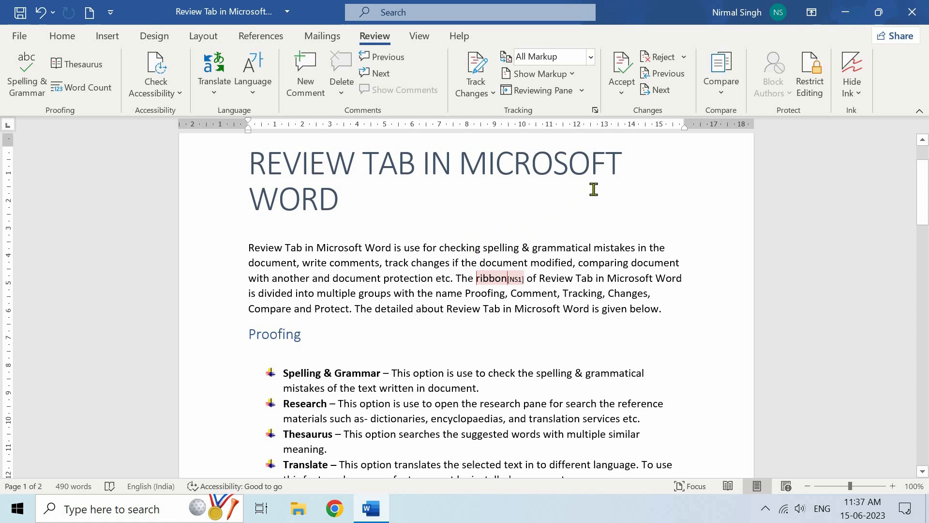
Step: Reject all changes in the document and stop tracking
click(683, 57)
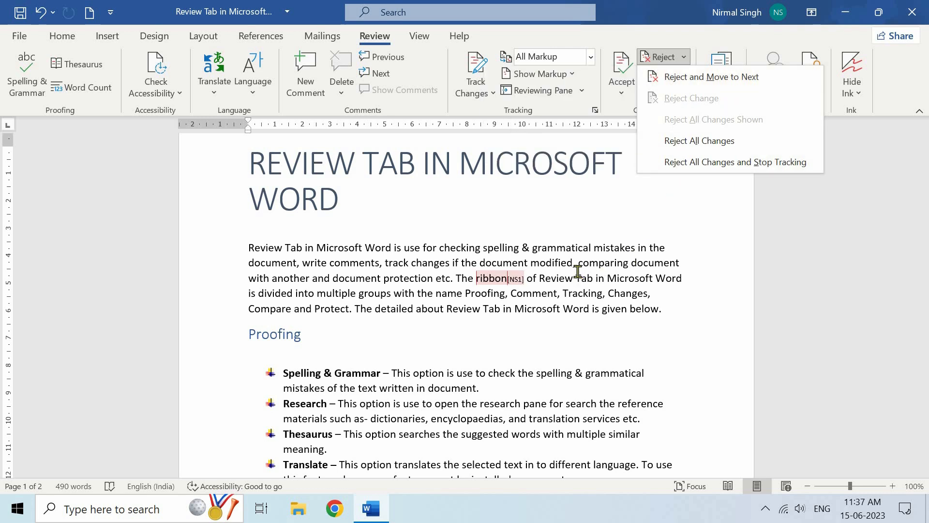
click(679, 163)
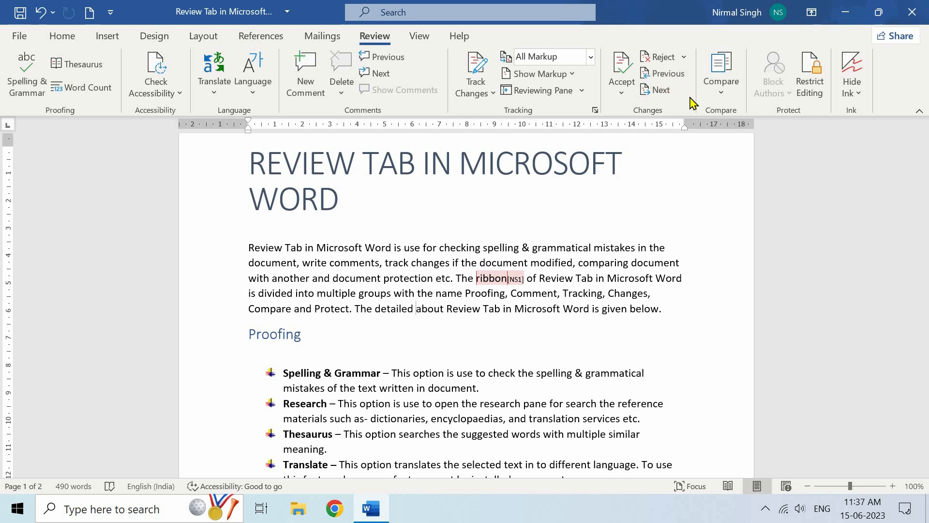
Step: View the Compare Documents and Combine Documents dialogs in turn, closing each without choosing any files
click(725, 88)
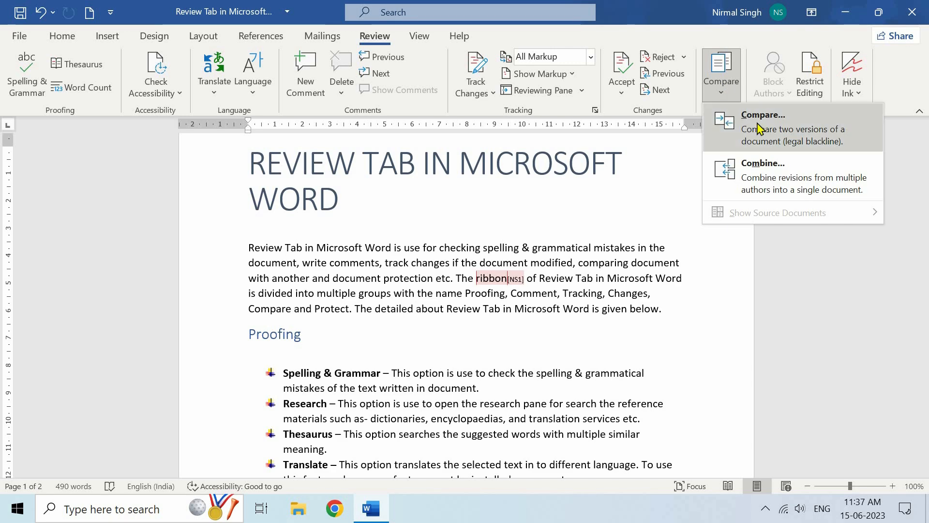
click(772, 127)
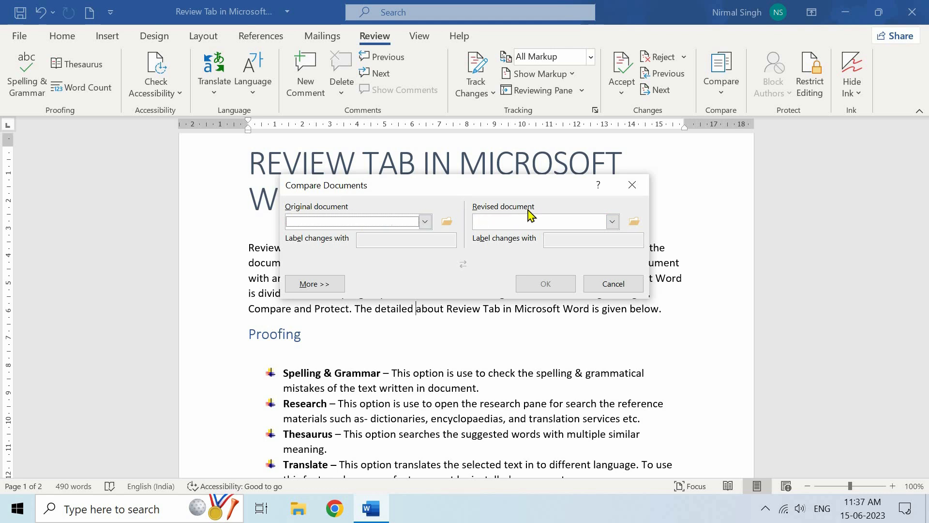
click(613, 284)
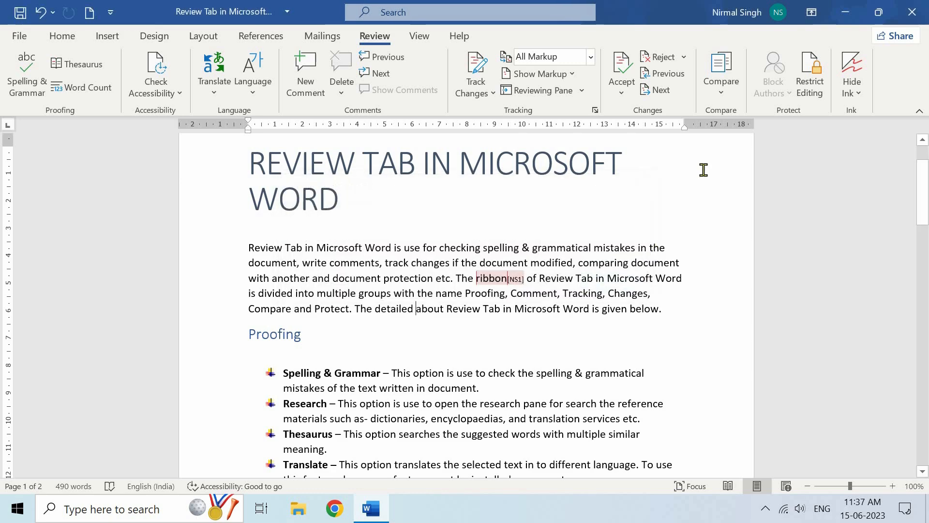
click(735, 92)
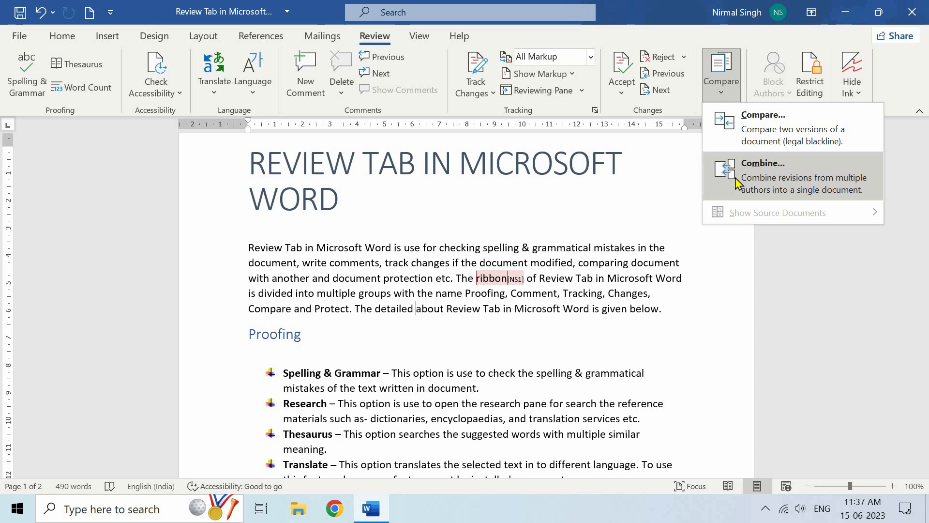
click(793, 177)
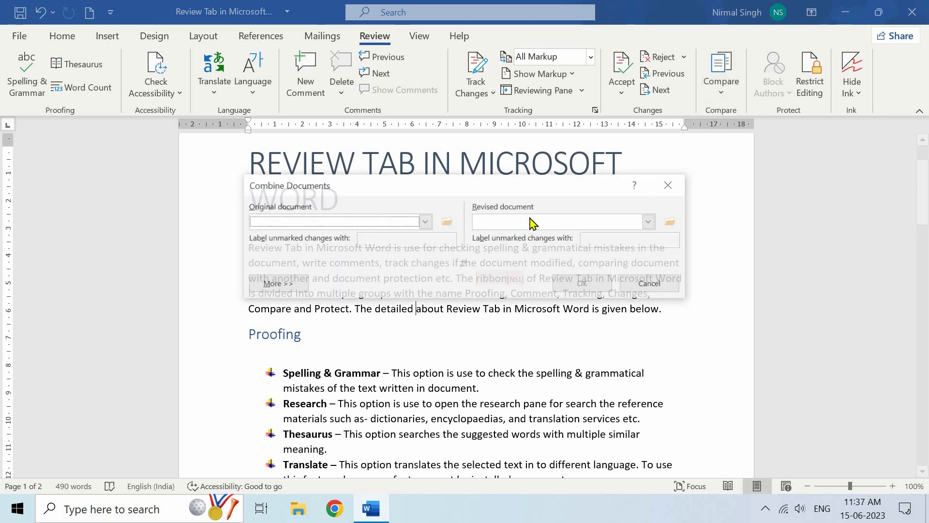
click(666, 186)
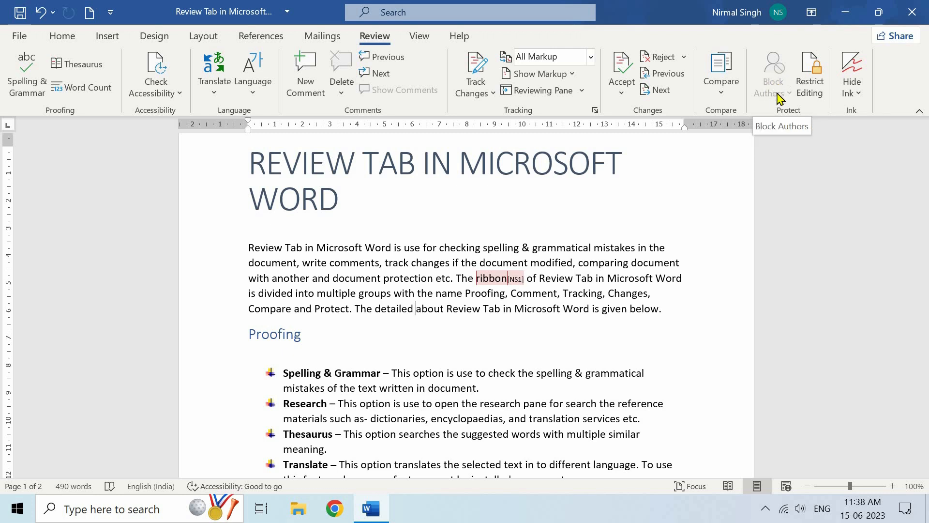
Step: Set editing restrictions that limit formatting to a selection of styles and allow only No changes (Read only)
click(816, 84)
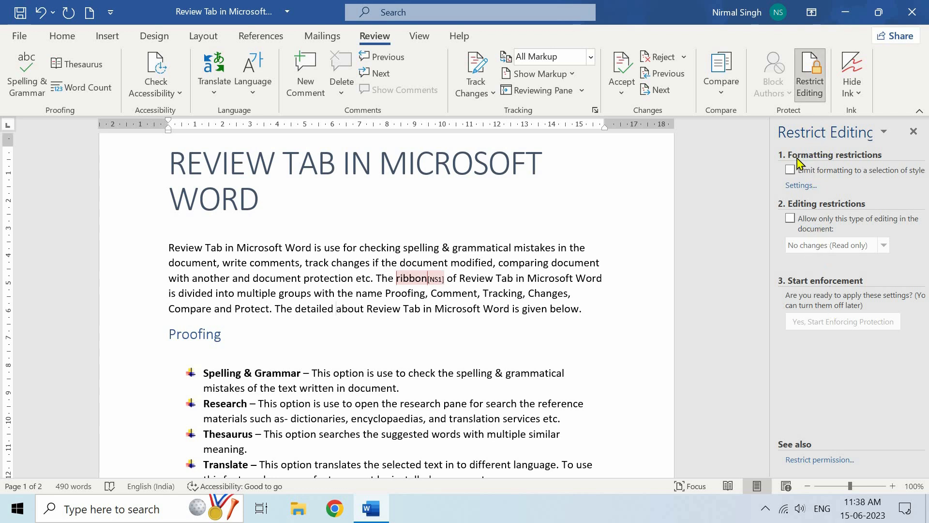
click(791, 172)
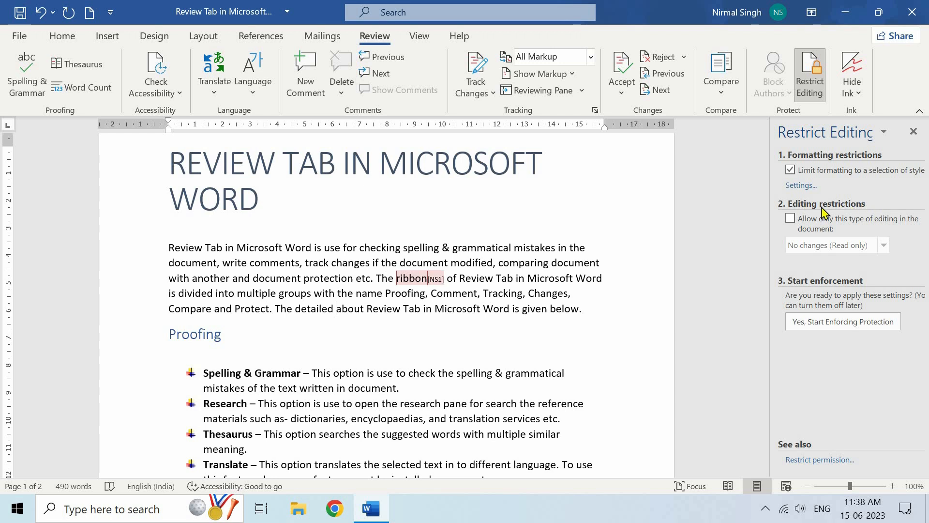
click(793, 220)
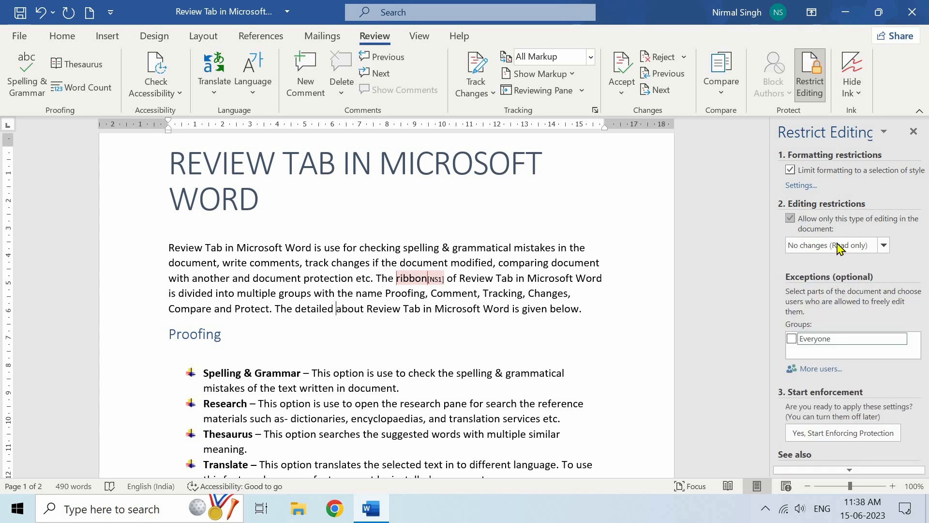
click(851, 247)
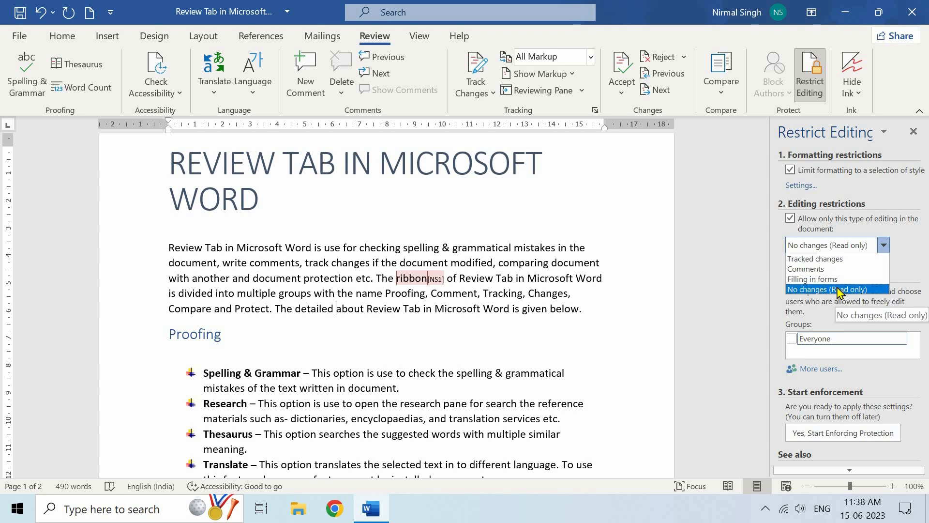
click(839, 291)
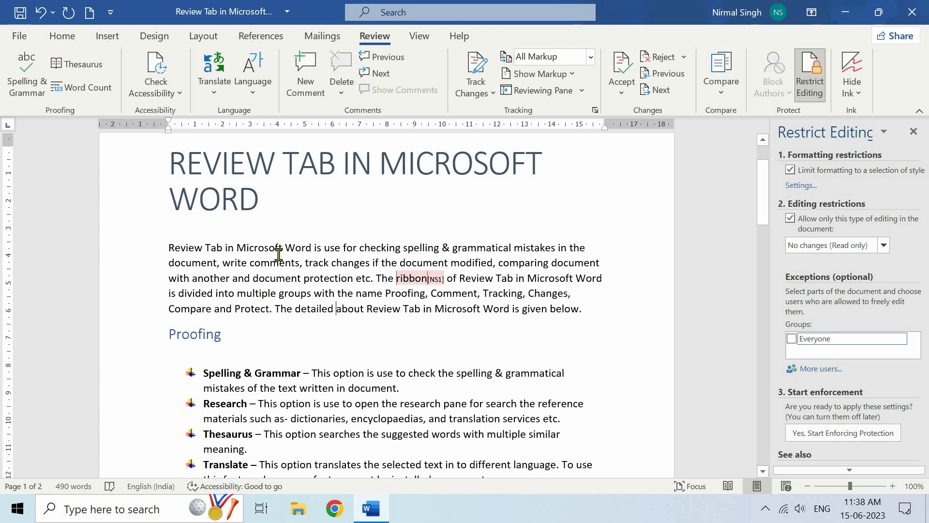
Step: Make the introductory paragraph an exception to the editing restrictions that Everyone may freely edit
drag(172, 248, 636, 316)
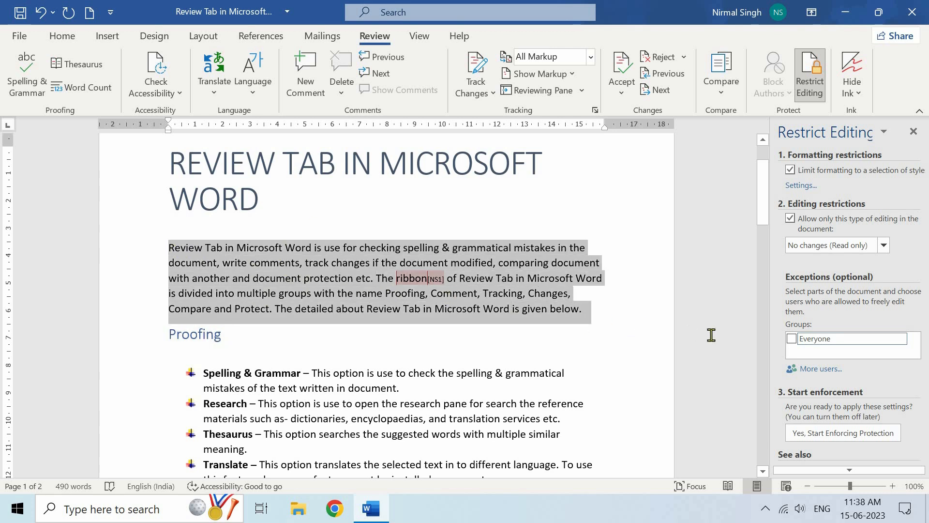
click(791, 329)
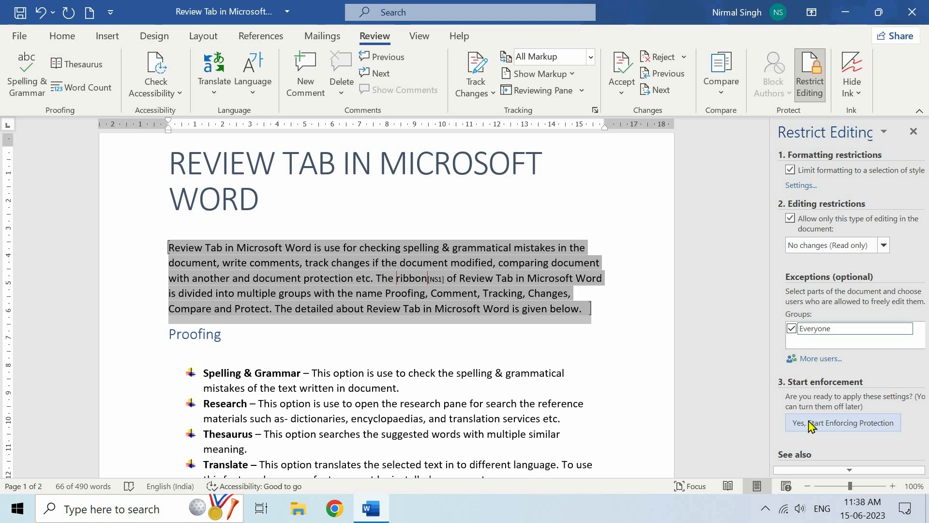
Step: View the Start Enforcing Protection options, cancel without enforcing protection, and close the editing restriction settings
click(848, 424)
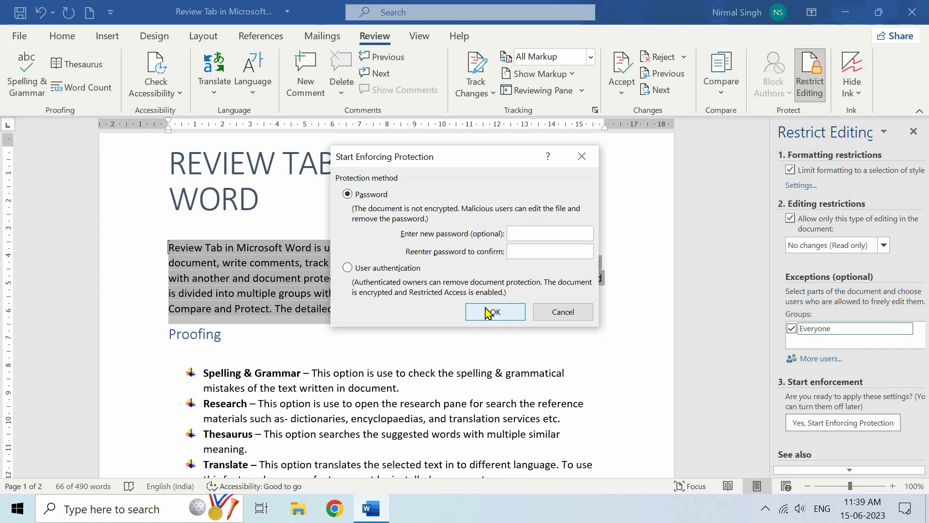
click(563, 312)
click(914, 132)
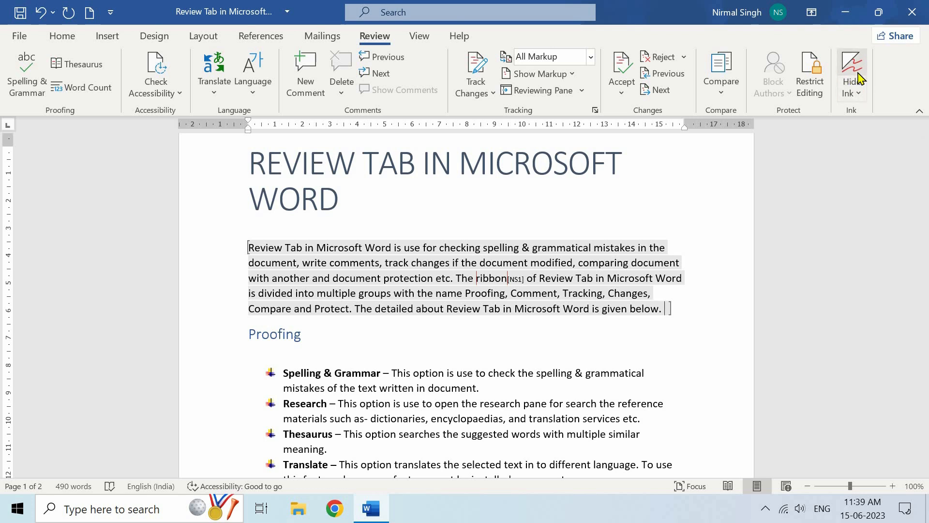
click(652, 370)
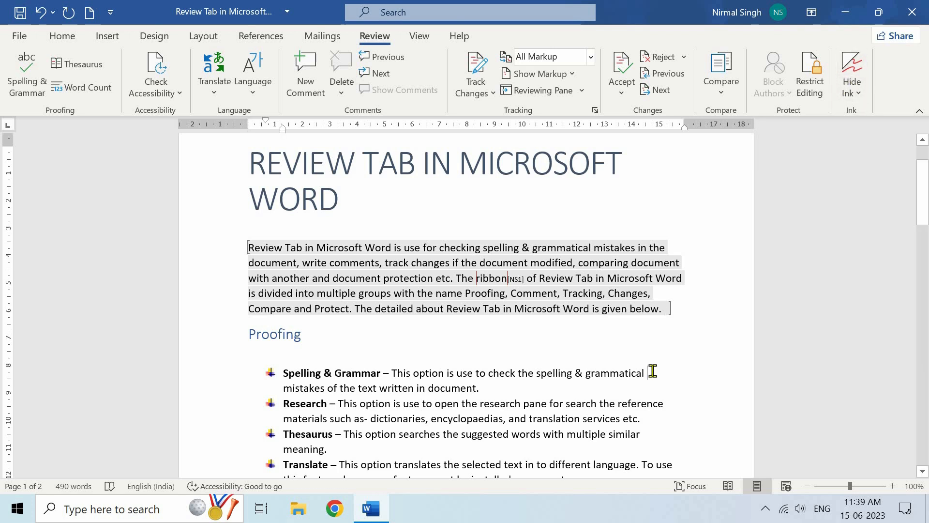